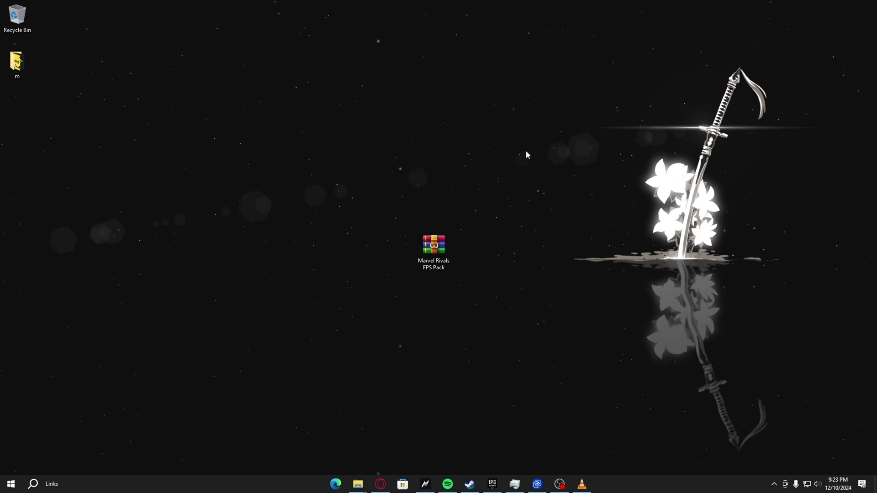
Step: Open the restore point settings and confirm the system protection configuration for Local Disk (C:) with protection turned on
key(super)
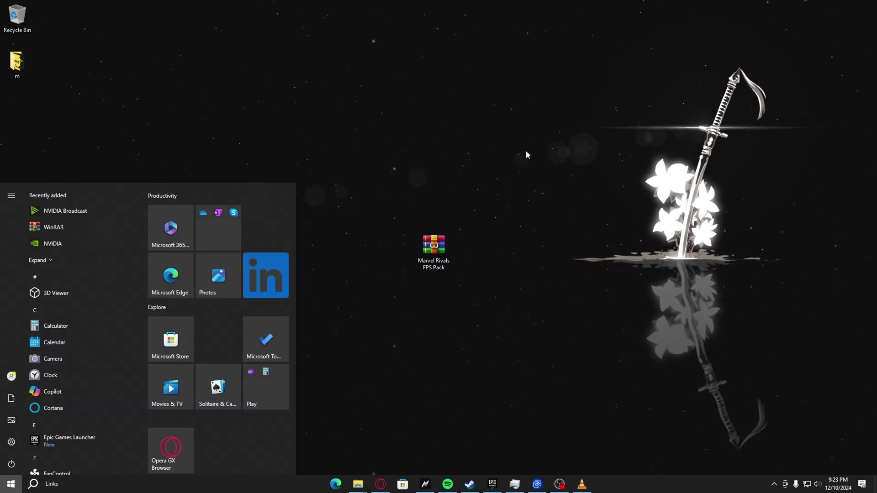
text(rest)
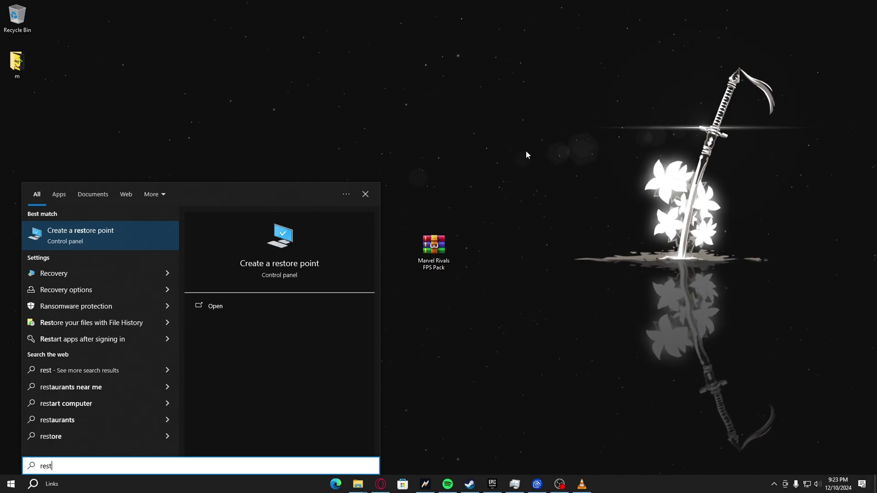
key(Return)
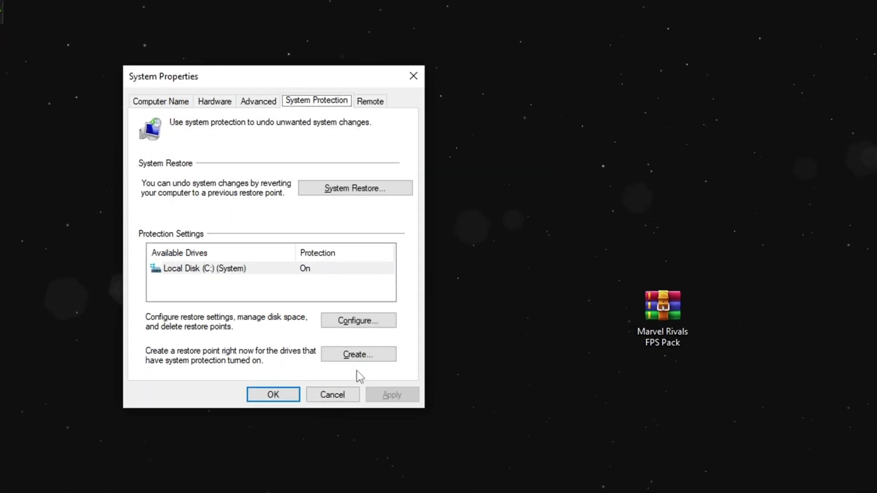
click(352, 325)
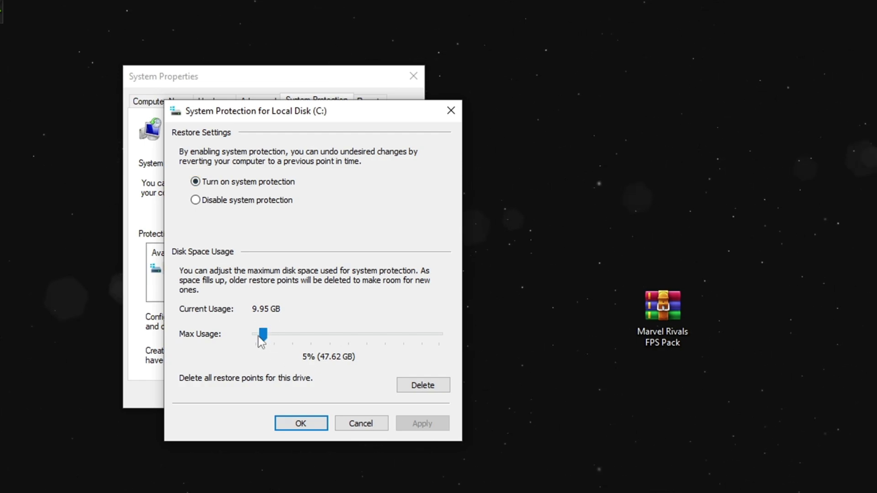
click(310, 422)
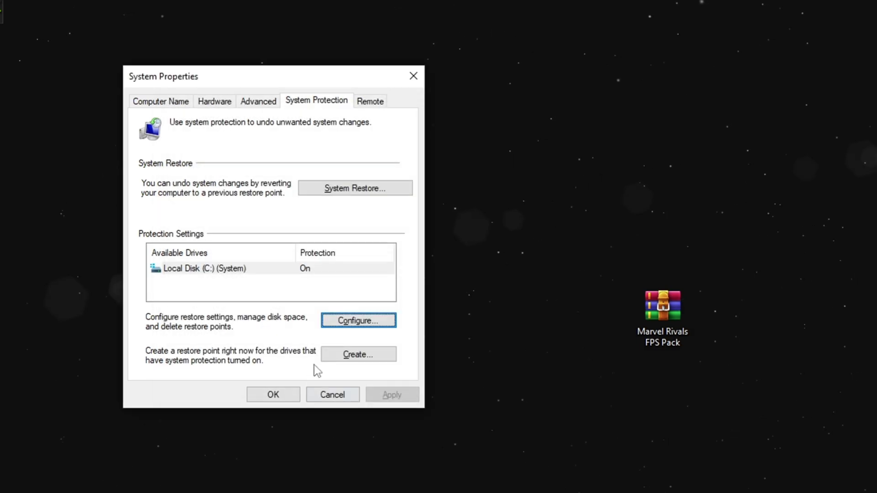
Step: Create a system restore point with the description "Before Tweak"
click(345, 356)
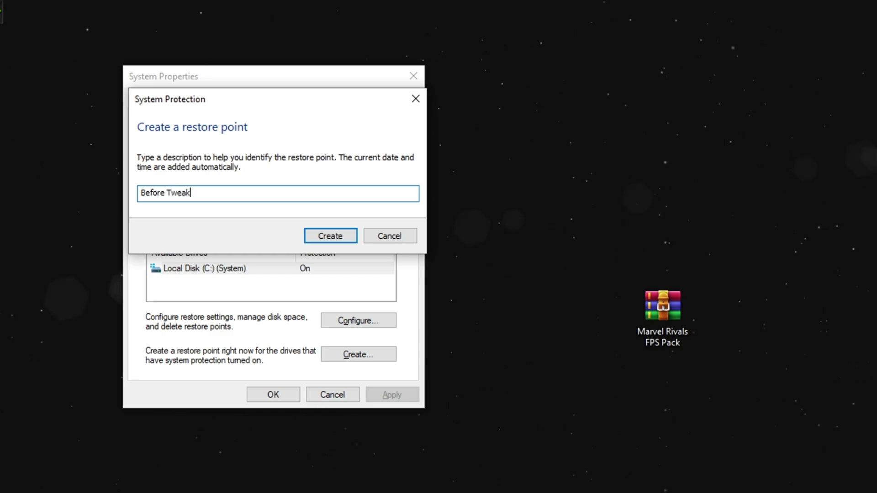
click(334, 236)
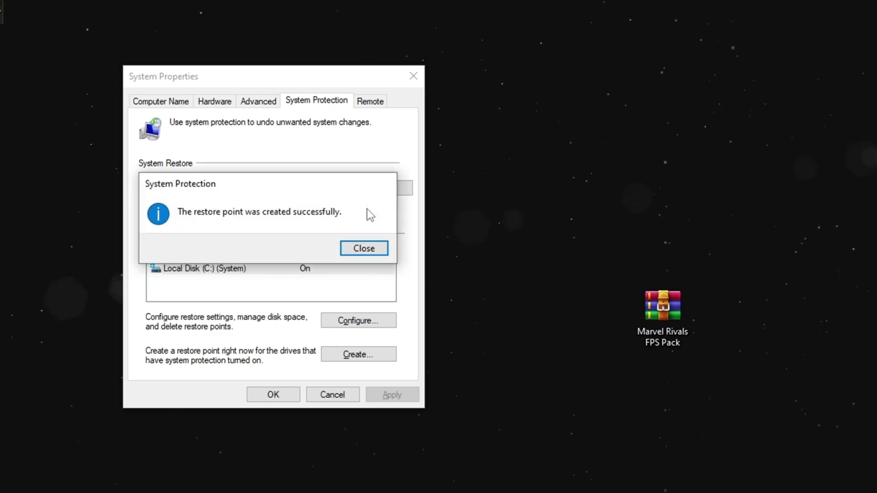
click(373, 246)
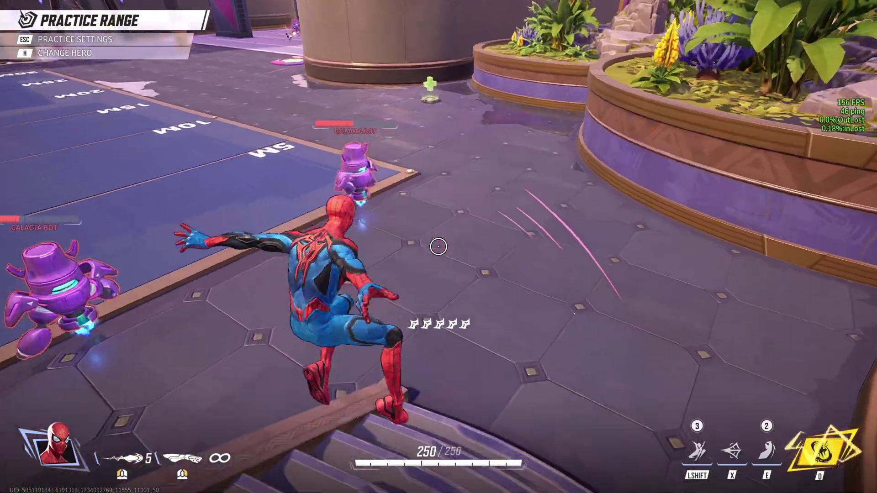
key(w)
key(w)
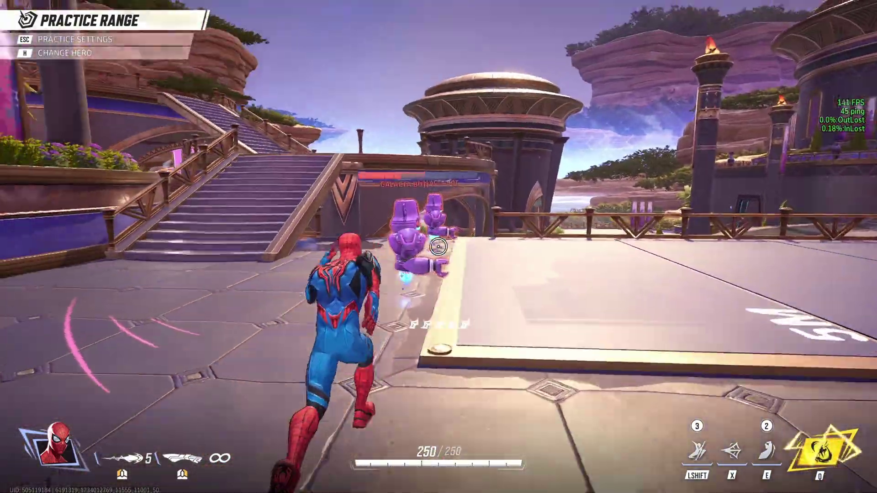
click(439, 246)
click(439, 247)
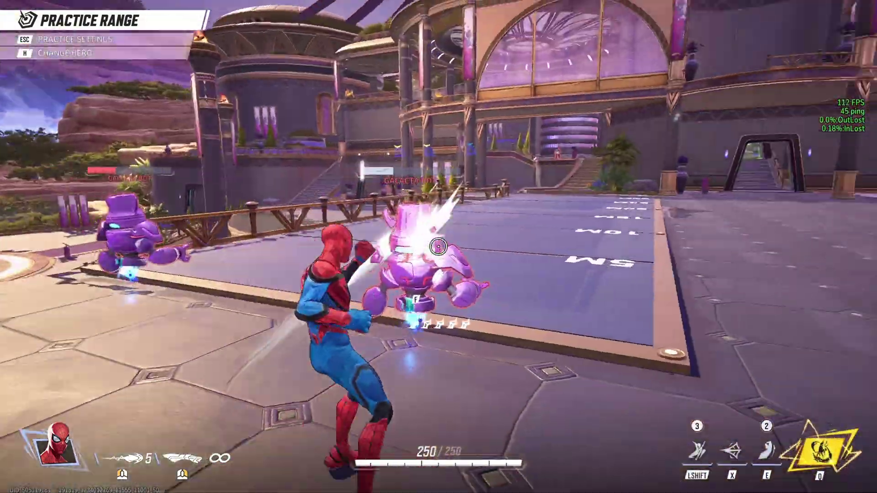
key(space)
click(439, 246)
click(439, 247)
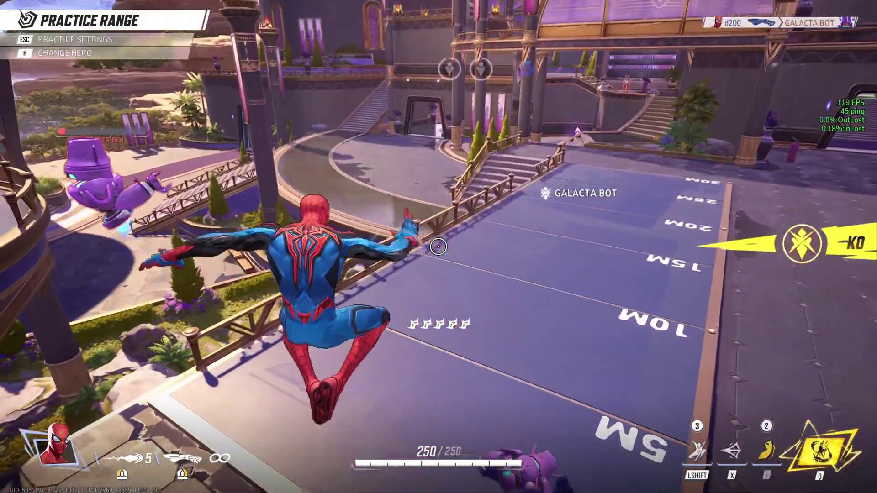
Step: Open the game's settings and review the Display options, including resolution, super resolution and latency mode
key(Escape)
click(439, 237)
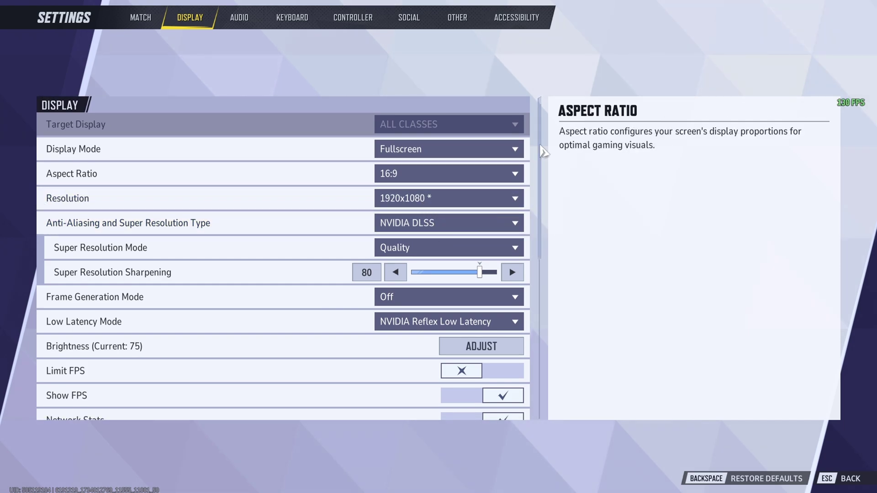
scroll(543, 175, down, 4)
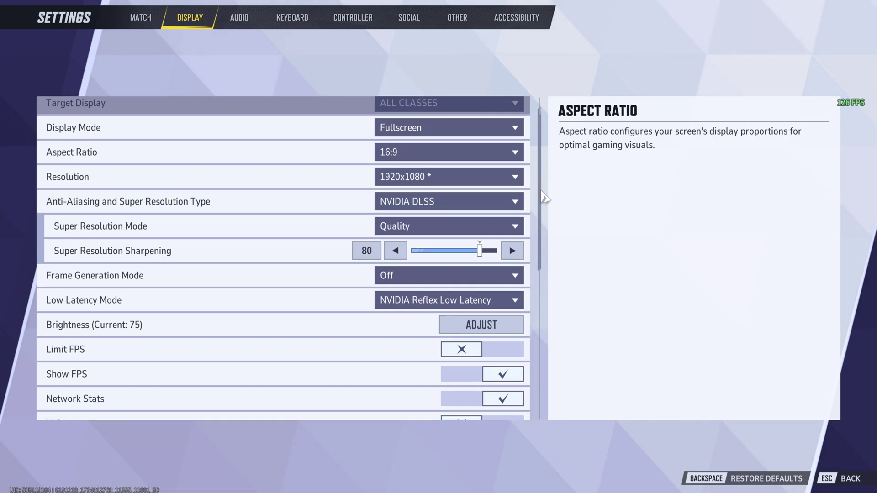
drag(543, 236, 540, 347)
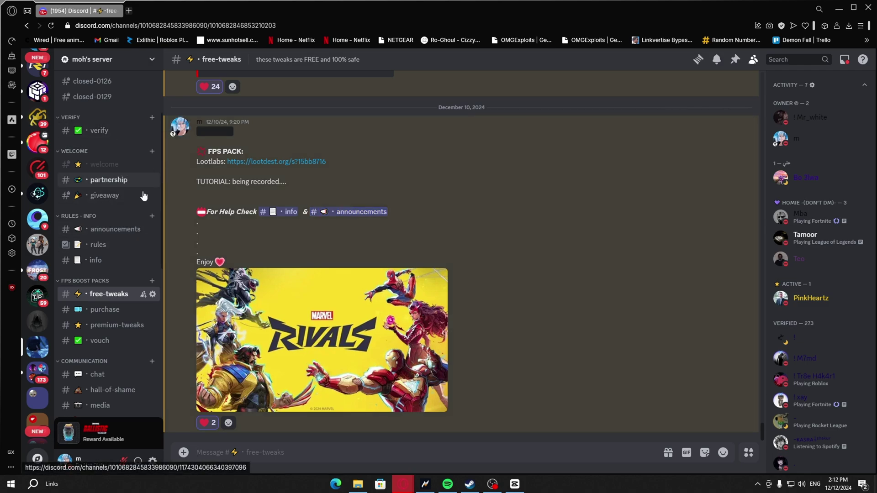
Step: In the Discord server, view the verify channel and return to the free-tweaks channel with the FPS pack link
scroll(128, 205, down, 1)
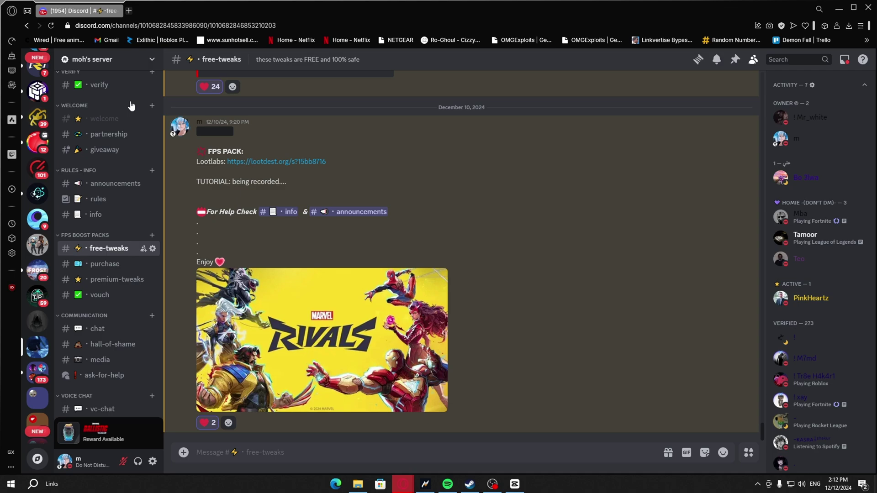
click(112, 85)
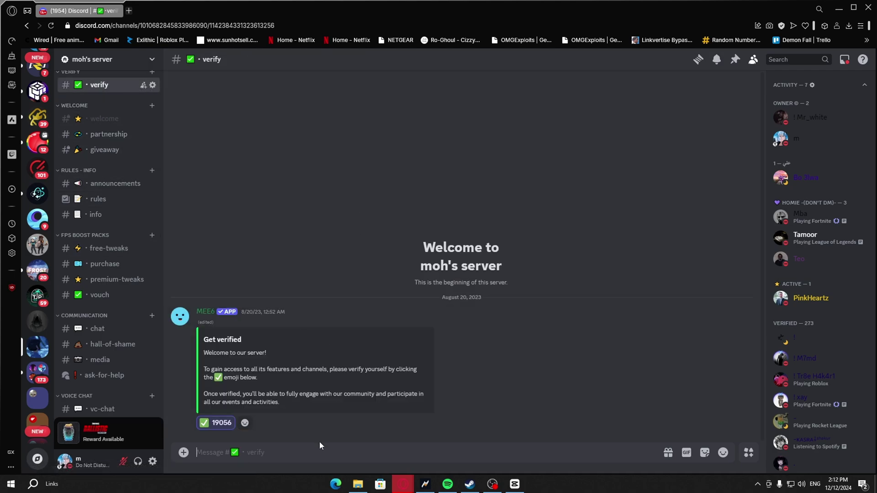
click(106, 250)
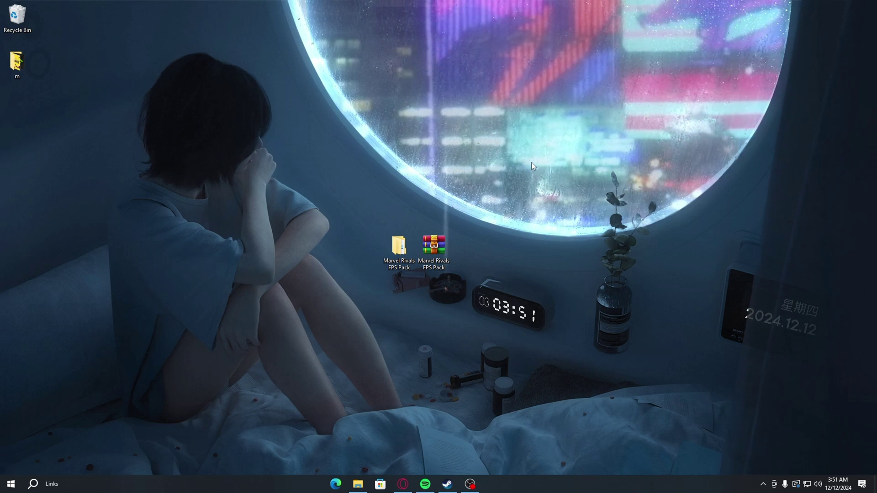
right_click(425, 246)
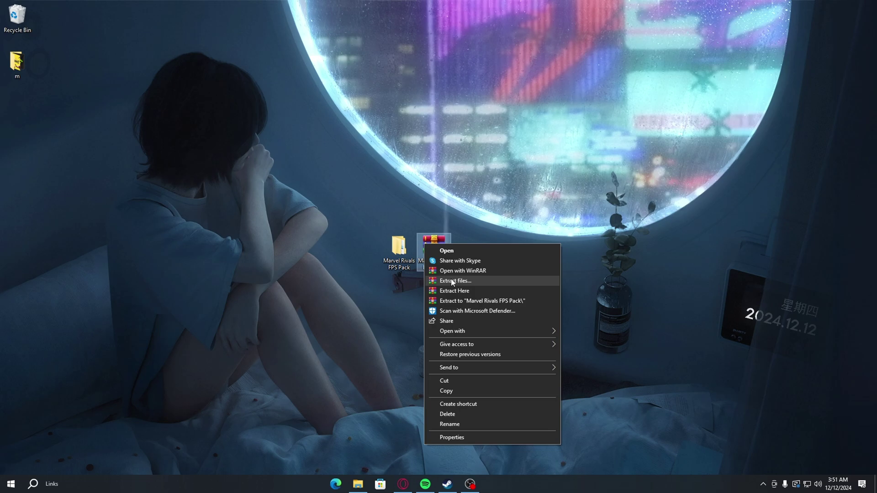
click(418, 279)
drag(371, 215, 405, 271)
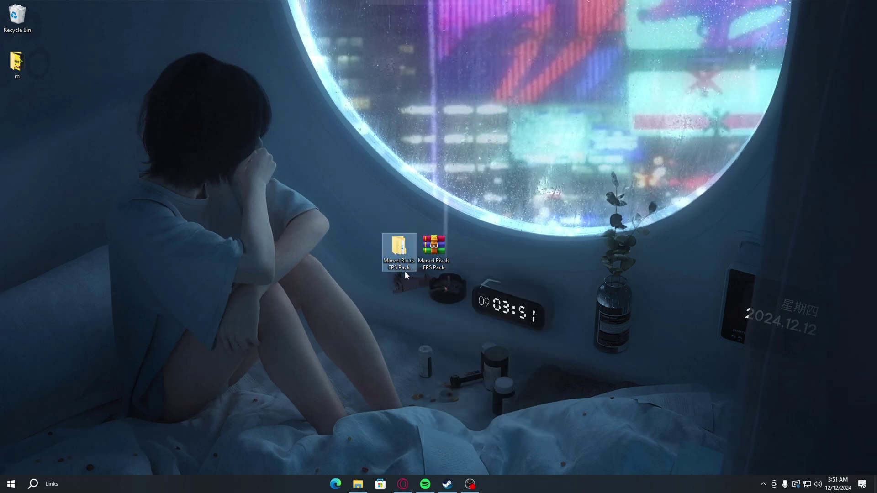
Step: Open the extracted Marvel Rivals FPS Pack folder down to the level of its numbered tweak folders
double_click(400, 249)
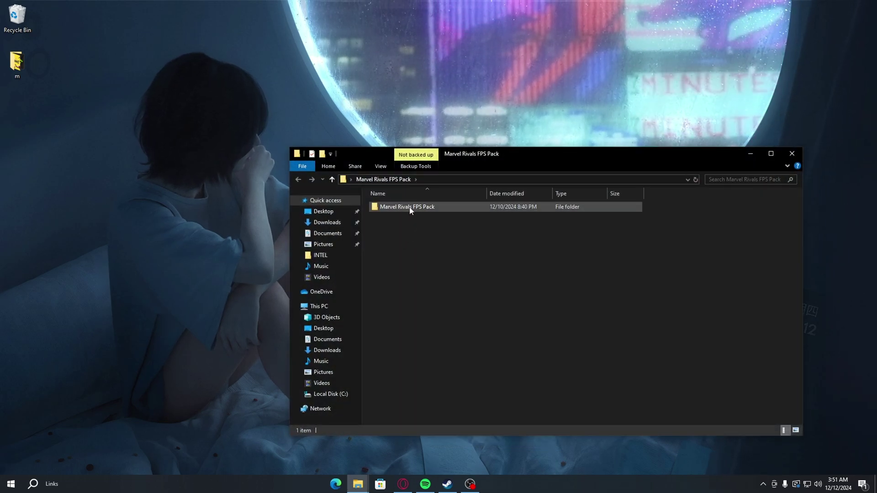
double_click(409, 207)
double_click(410, 207)
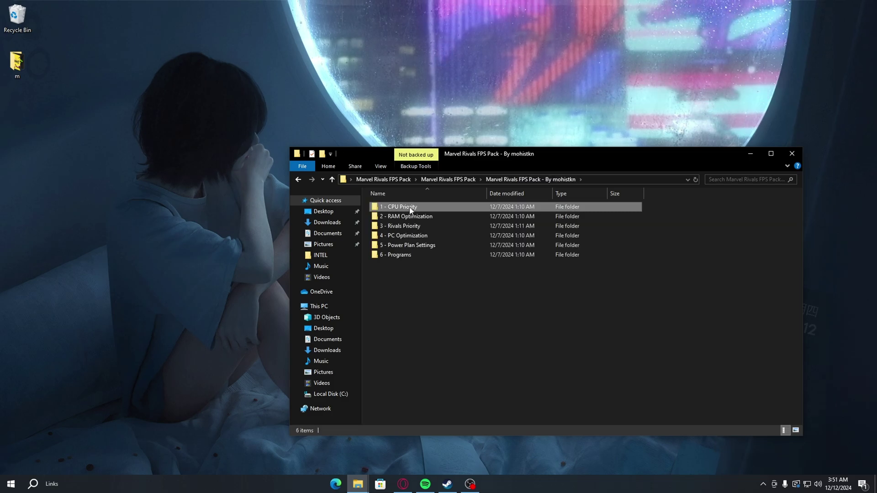
drag(424, 320, 404, 205)
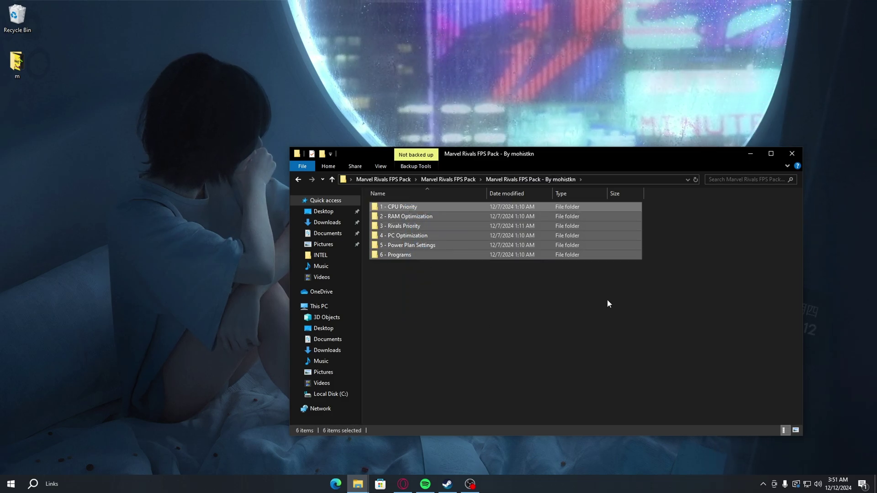
drag(653, 289, 396, 213)
click(432, 289)
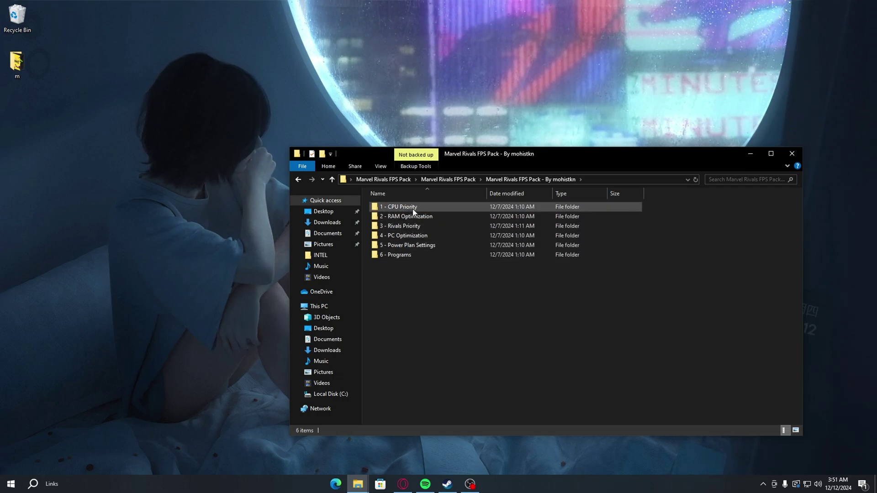
Step: Open the INTEL folder inside 1 - CPU Priority and select the Intel CPU Priority registry file
double_click(417, 208)
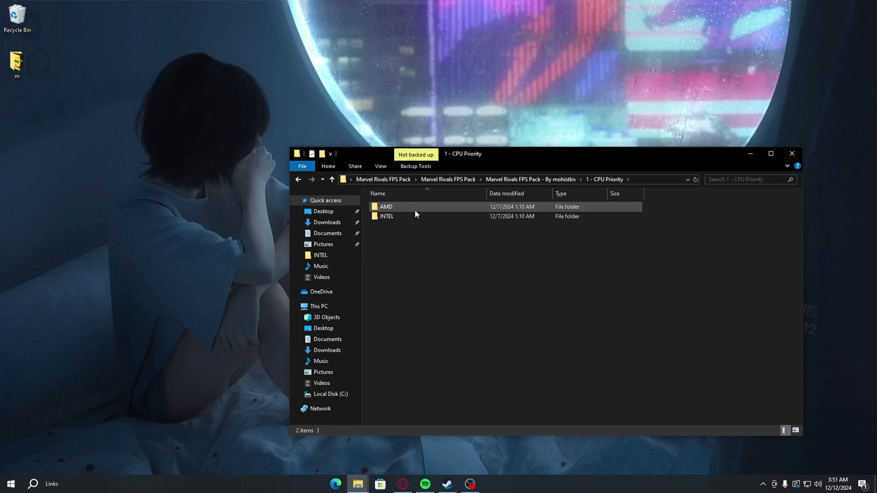
double_click(393, 217)
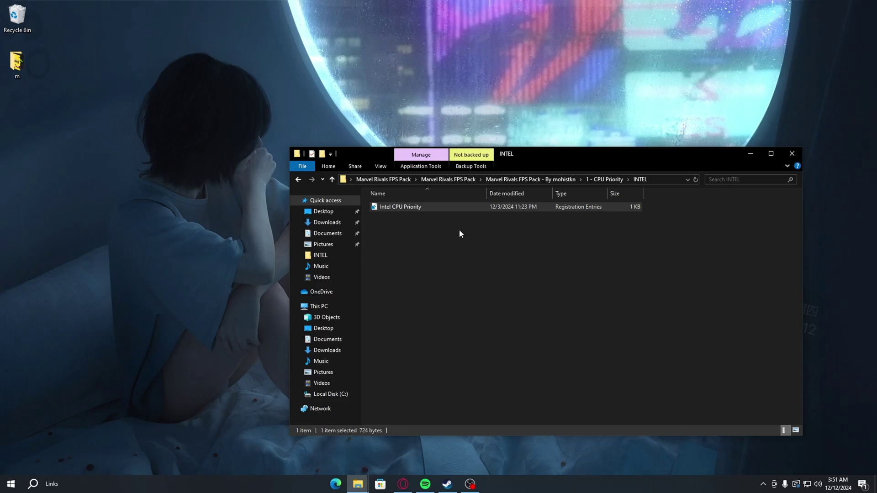
Step: Return to the main pack folder and open the 2 - RAM Optimization folder
click(300, 180)
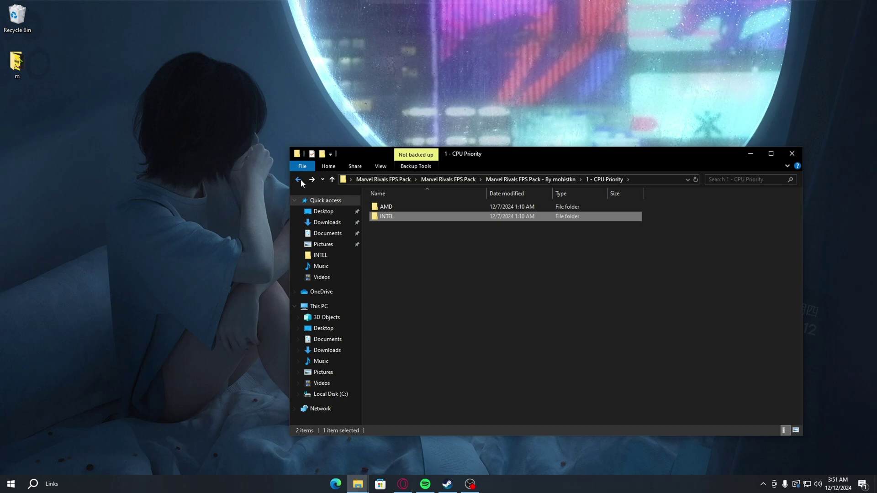
click(300, 179)
click(394, 215)
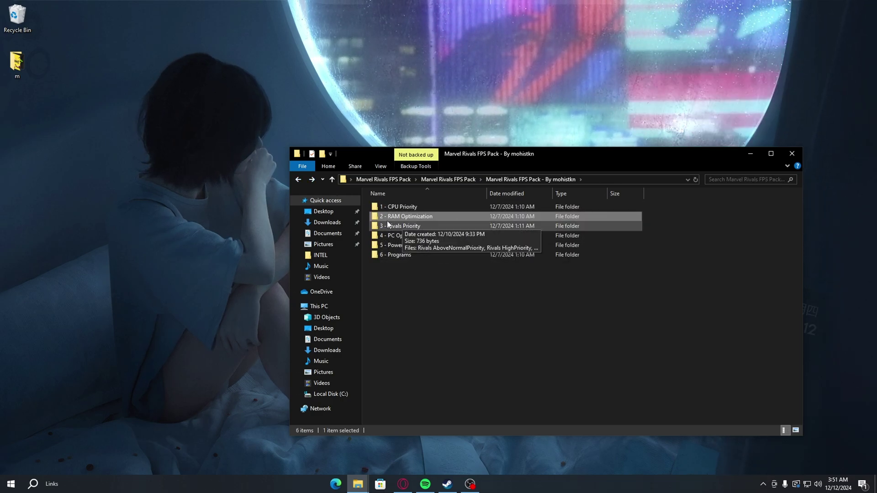
double_click(415, 218)
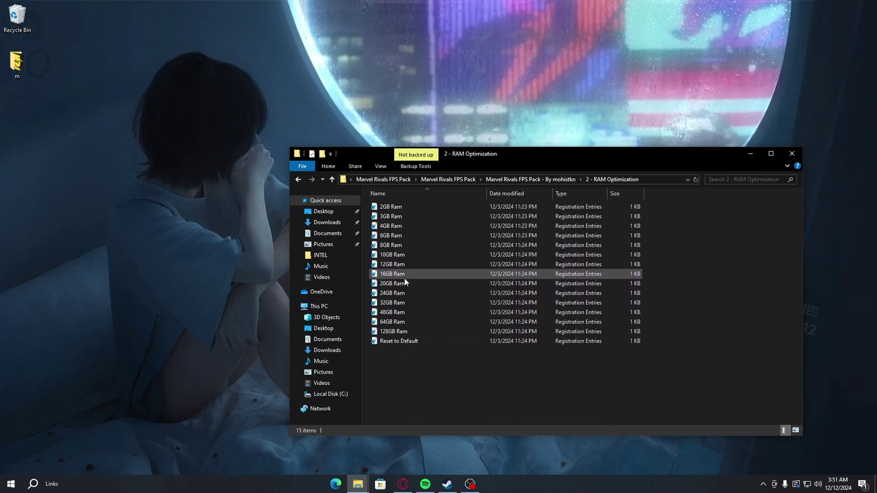
Step: Check the amount of installed memory in Task Manager's performance view, and put Task Manager away
right_click(553, 489)
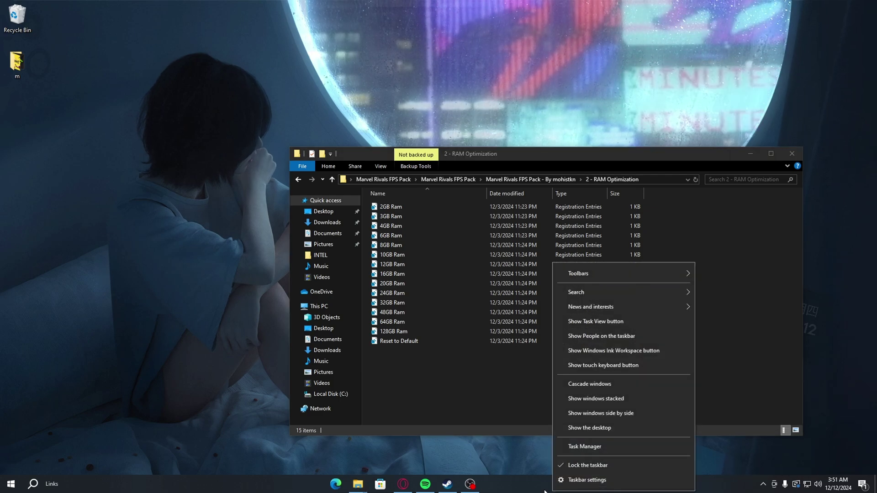
click(574, 447)
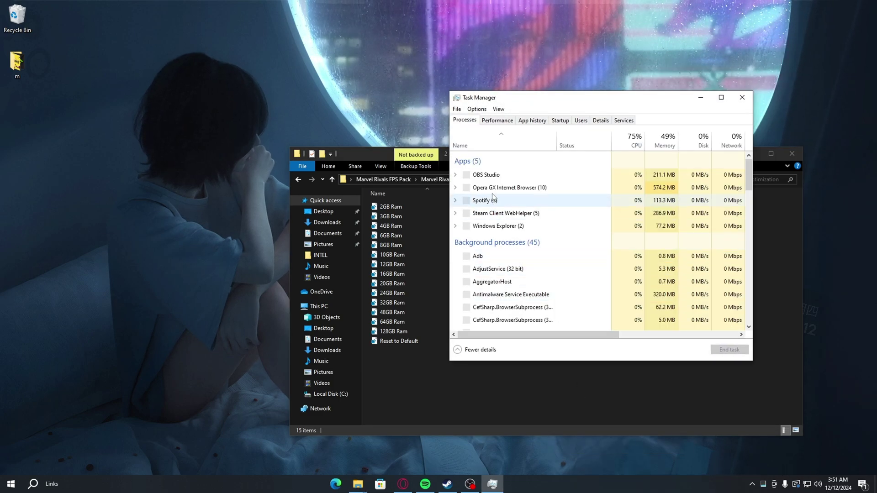
click(502, 121)
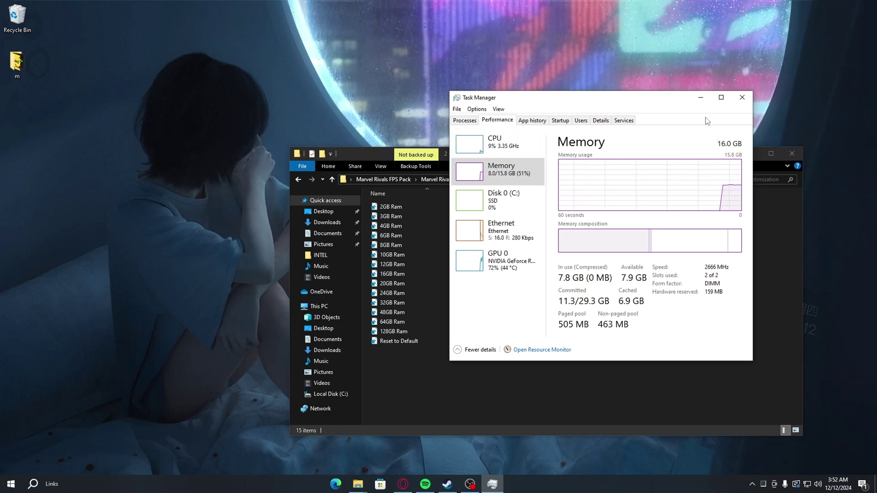
click(700, 102)
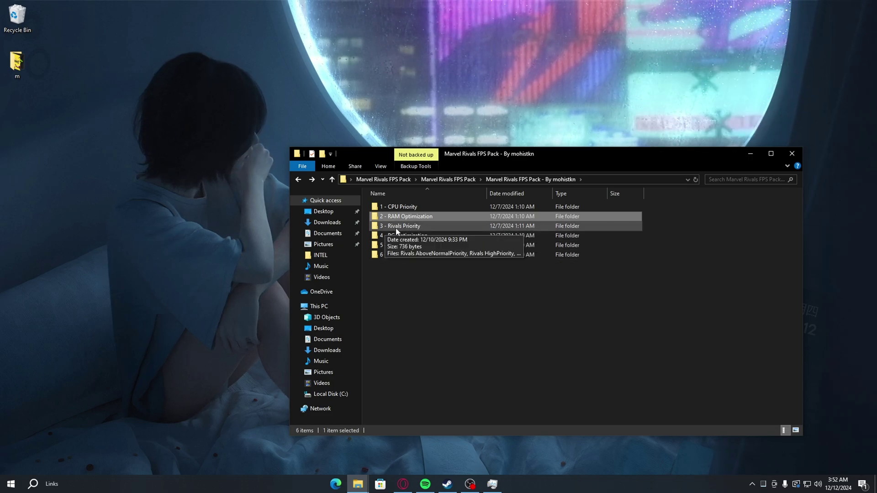
Step: Open the 3 - Rivals Priority folder, select the Rivals HighPriority registry file, and return to the pack folder
double_click(412, 227)
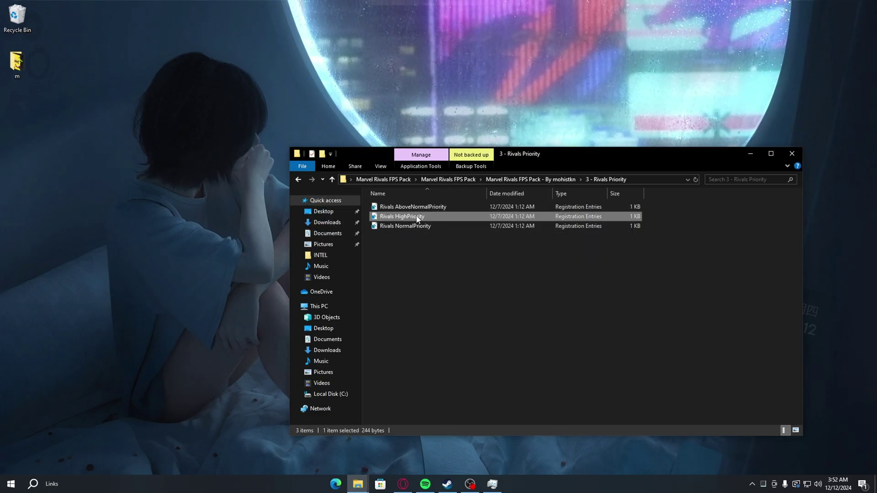
click(303, 181)
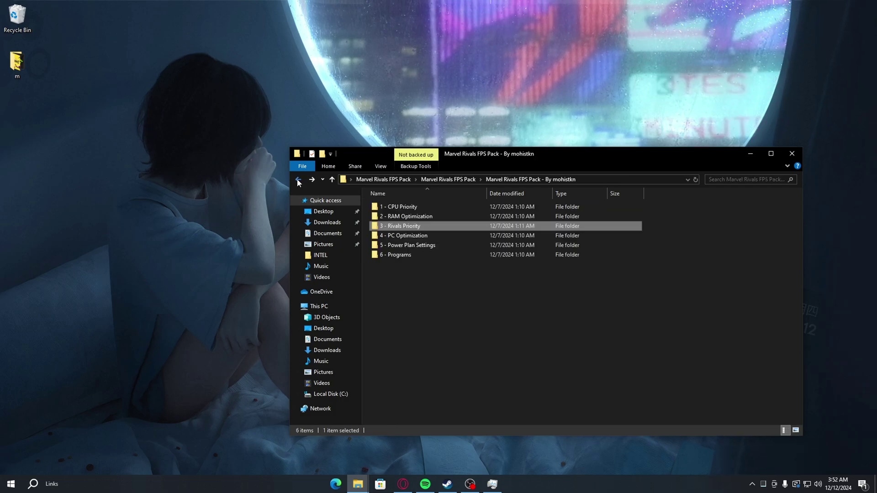
Step: Open the 4 - PC Optimization folder and run the BCD Tweaks script
double_click(402, 236)
right_click(401, 211)
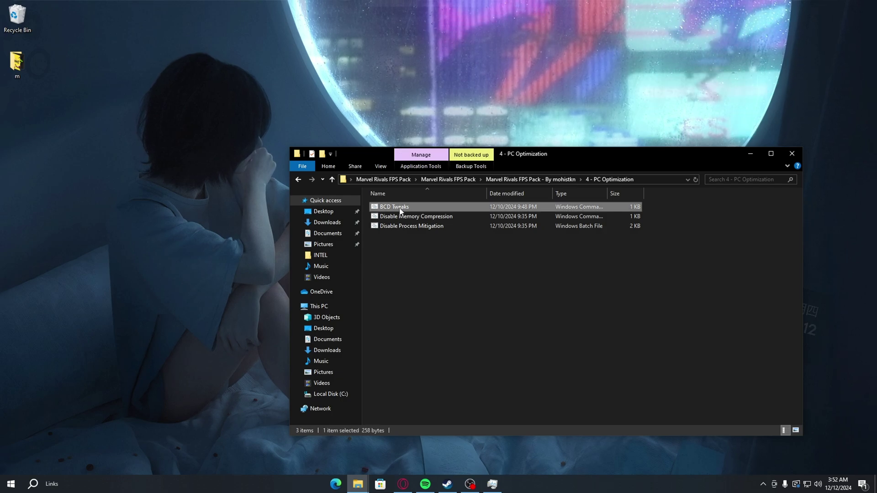
click(389, 231)
right_click(392, 210)
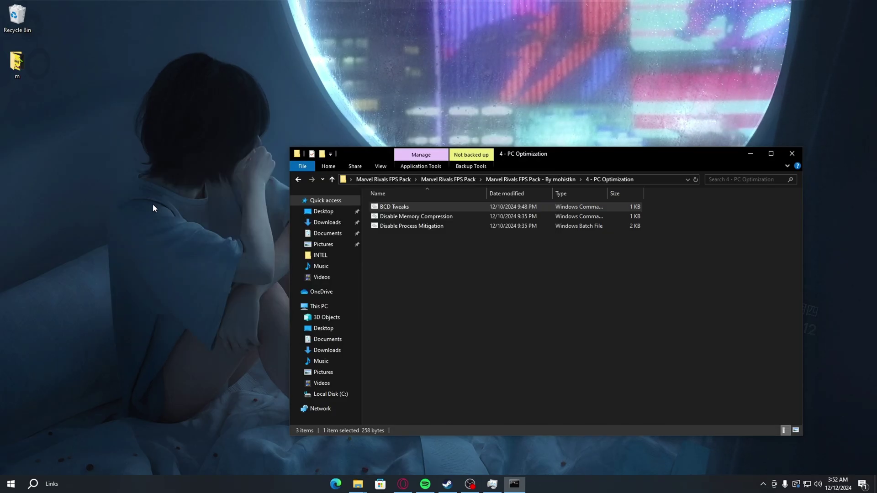
Step: Run the Disable Memory Compression and Disable Process Mitigation scripts as administrator, dismissing each console once it is done
click(417, 246)
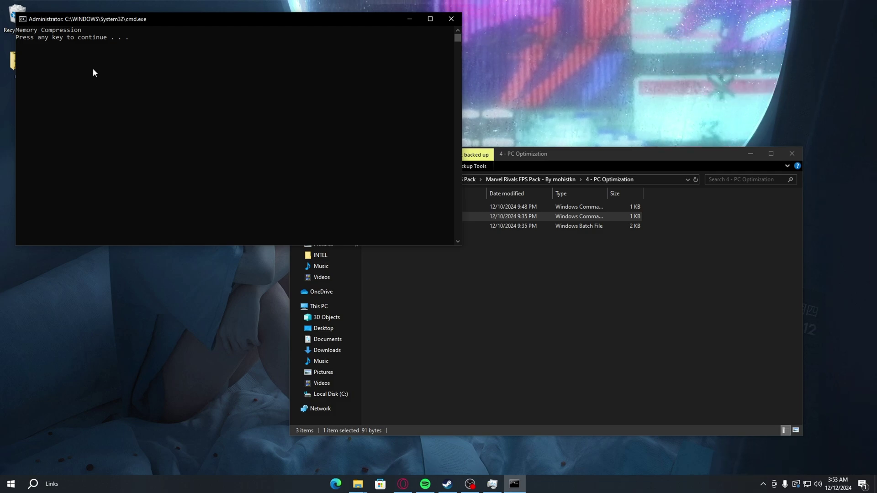
key(Return)
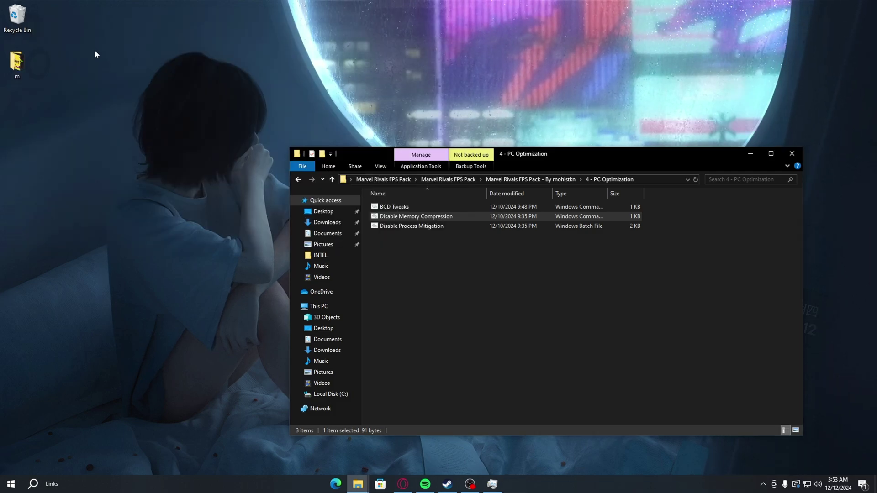
click(404, 243)
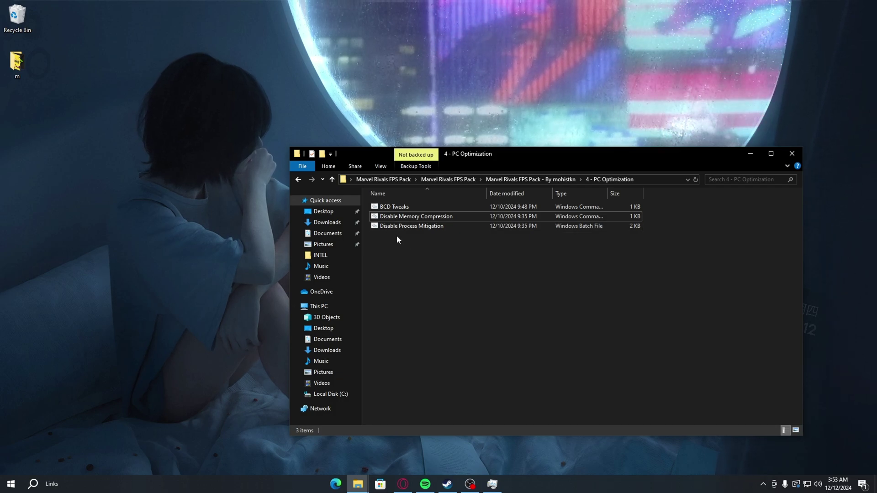
click(393, 228)
right_click(393, 229)
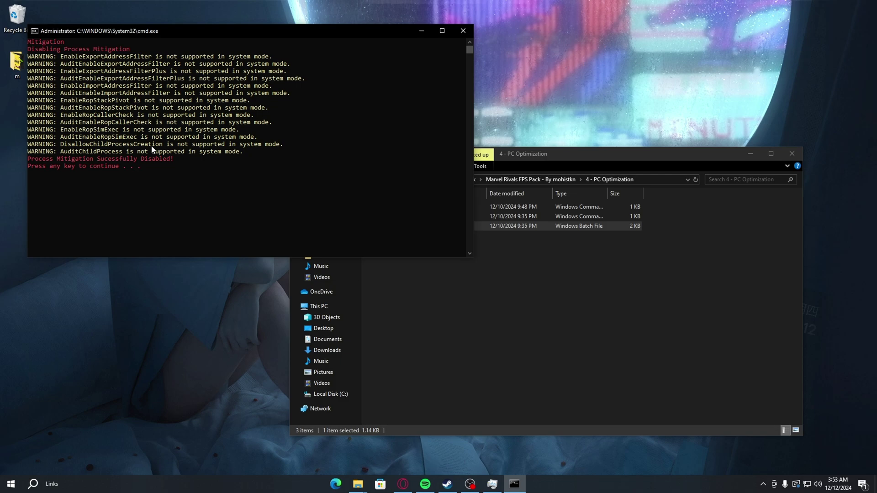
key(Return)
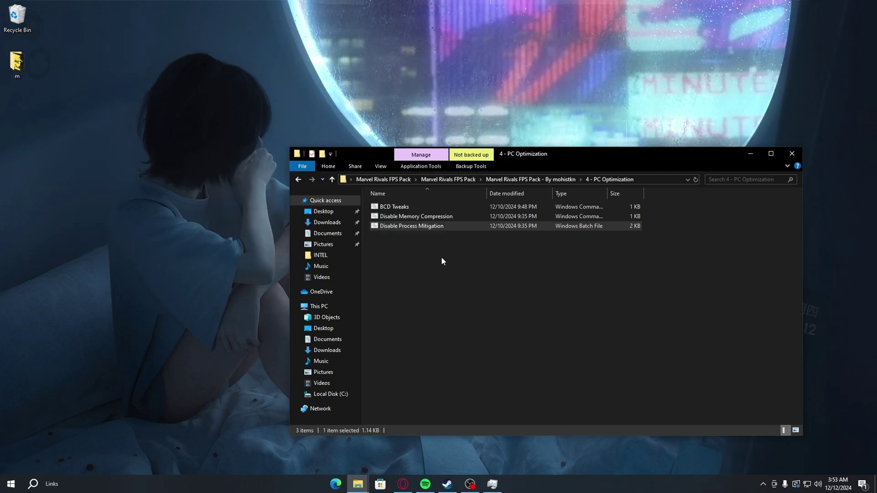
Step: Go back to the pack folder, open 5 - Power Plan Settings, and run the Import Ultimate Performance Power Plan script
drag(450, 269, 411, 216)
click(301, 179)
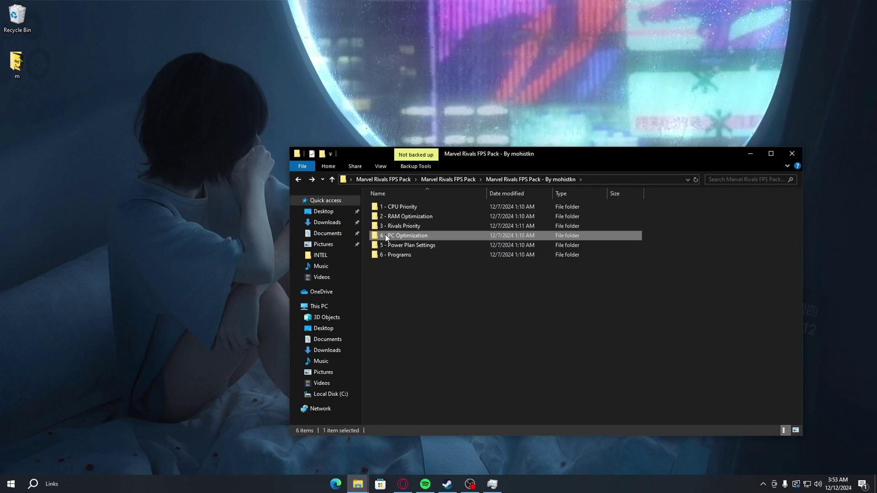
click(418, 248)
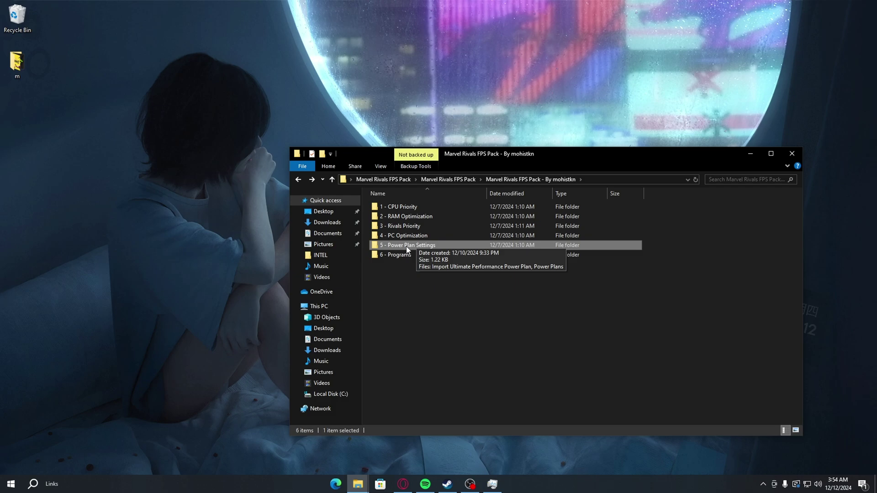
double_click(406, 247)
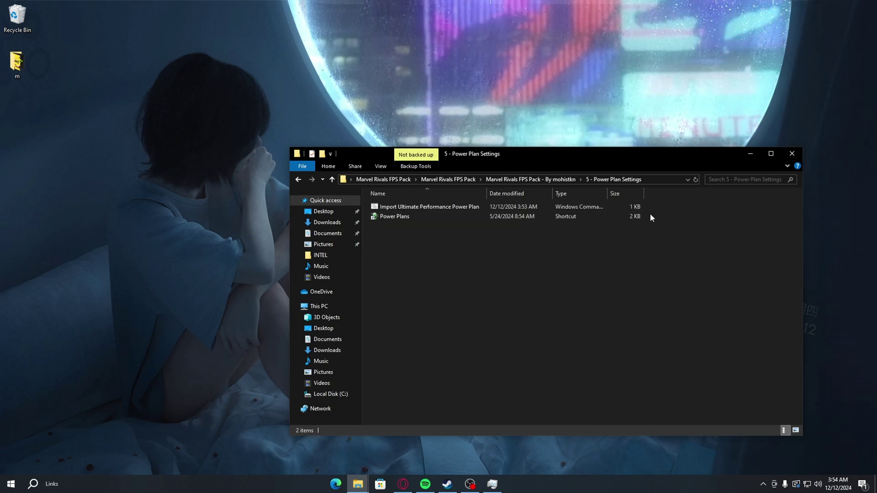
click(549, 207)
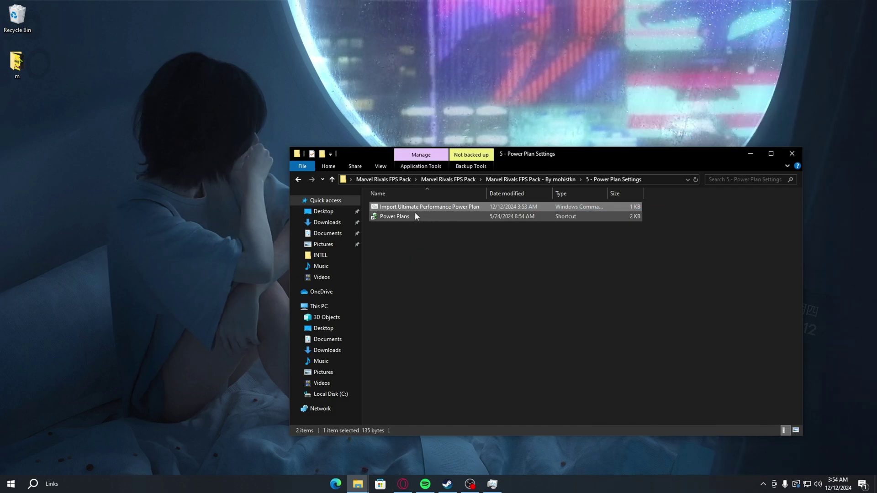
right_click(441, 210)
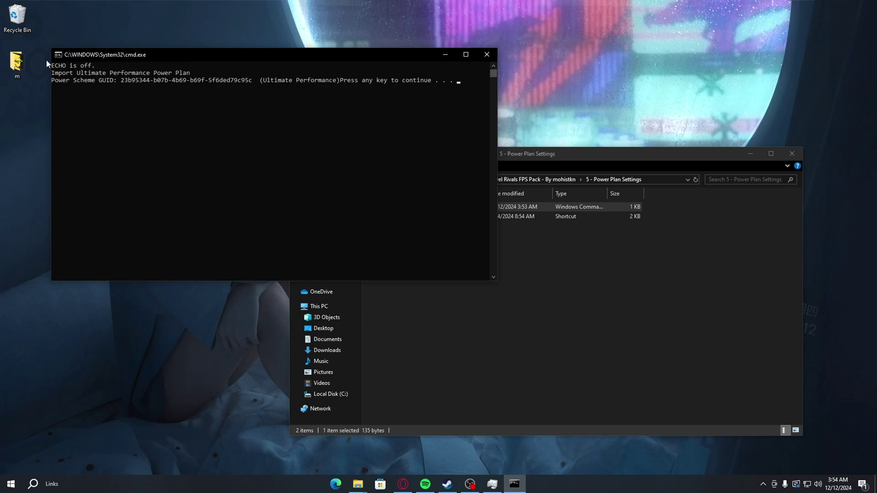
key(space)
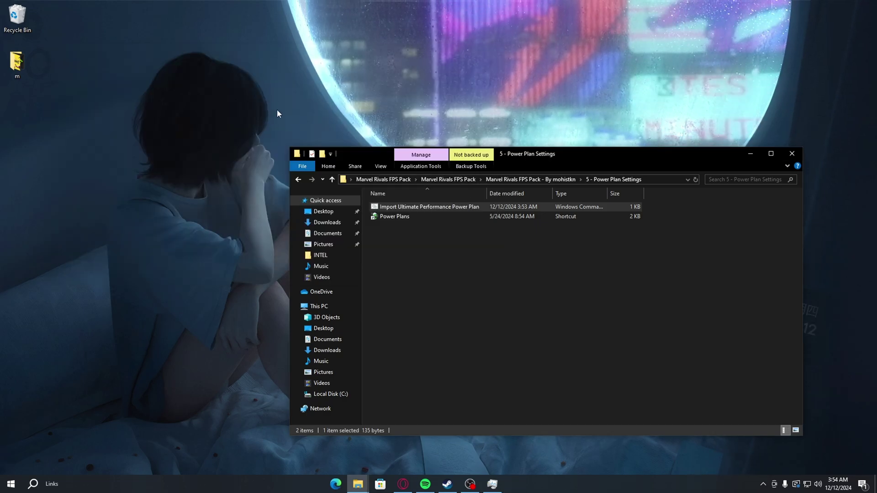
Step: Open the Power Plans shortcut, view the settings of the active Ultimate Performance plan, and close Power Options
double_click(385, 217)
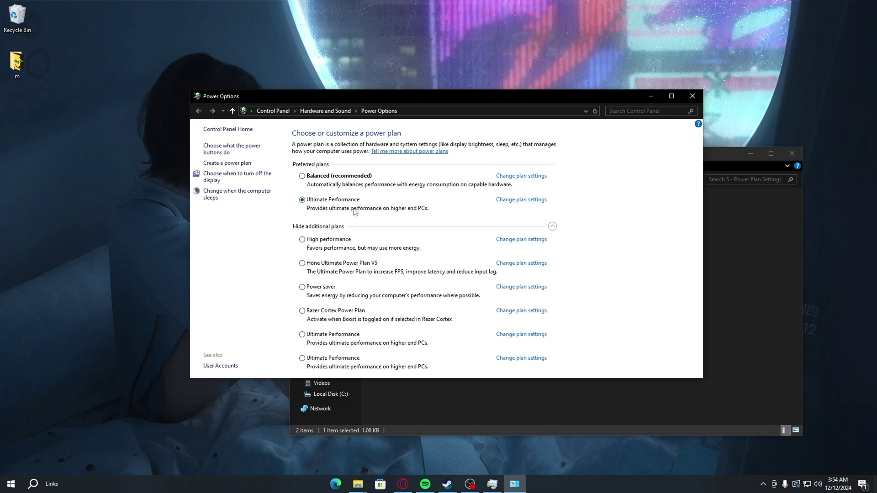
click(513, 201)
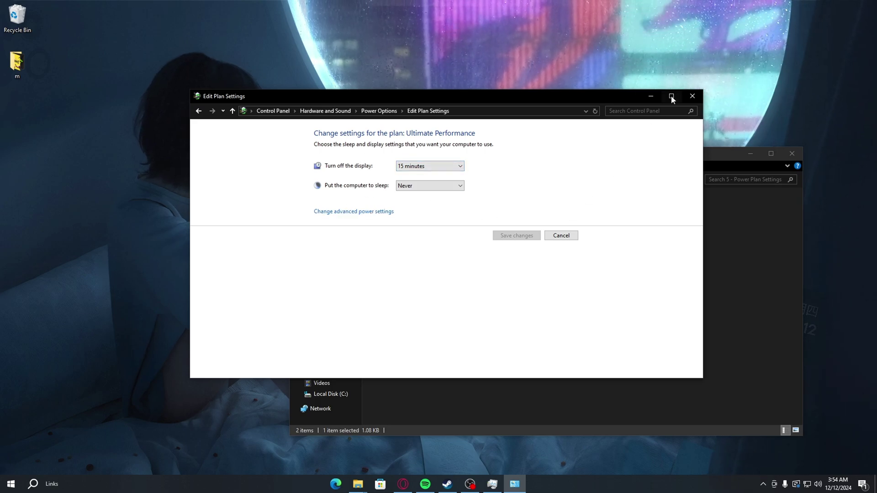
click(692, 96)
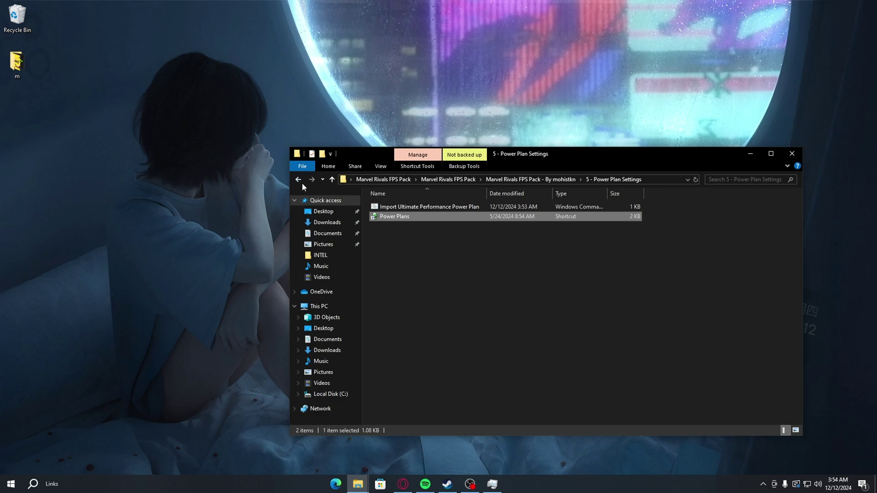
Step: Return to the pack folder, open 6 - Programs, and run the Clean Temporary Files script to completion
click(303, 182)
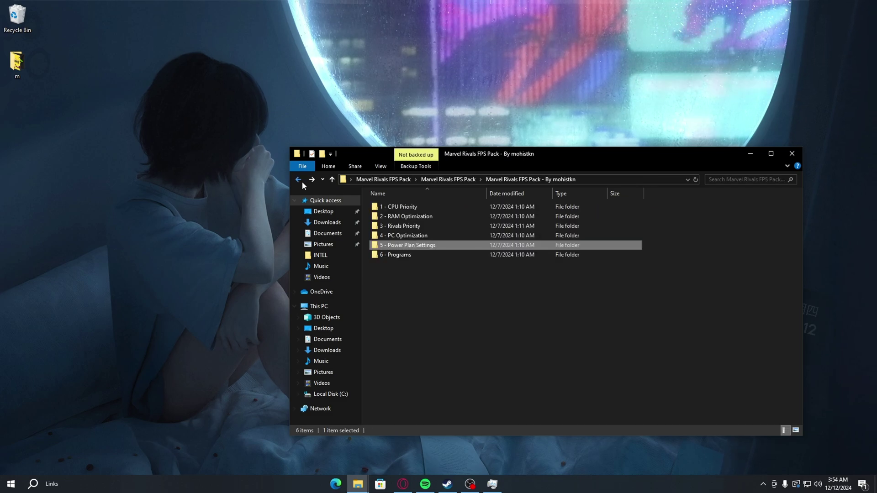
click(395, 257)
double_click(395, 256)
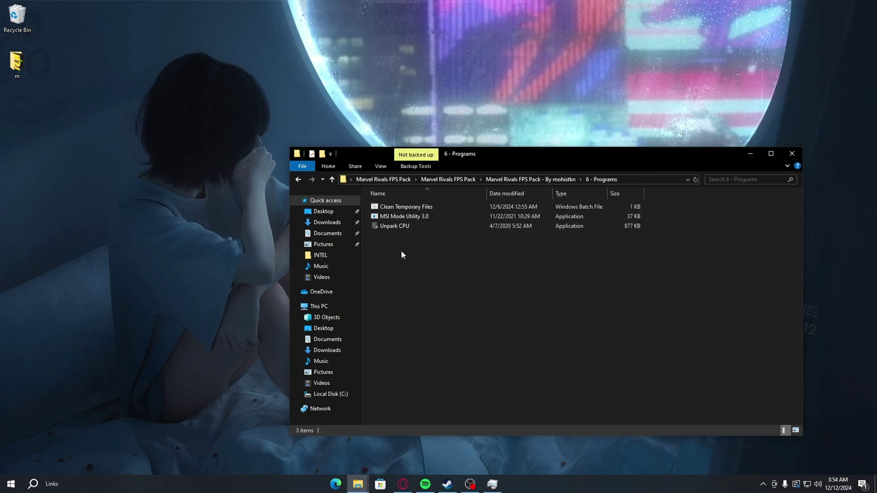
right_click(401, 210)
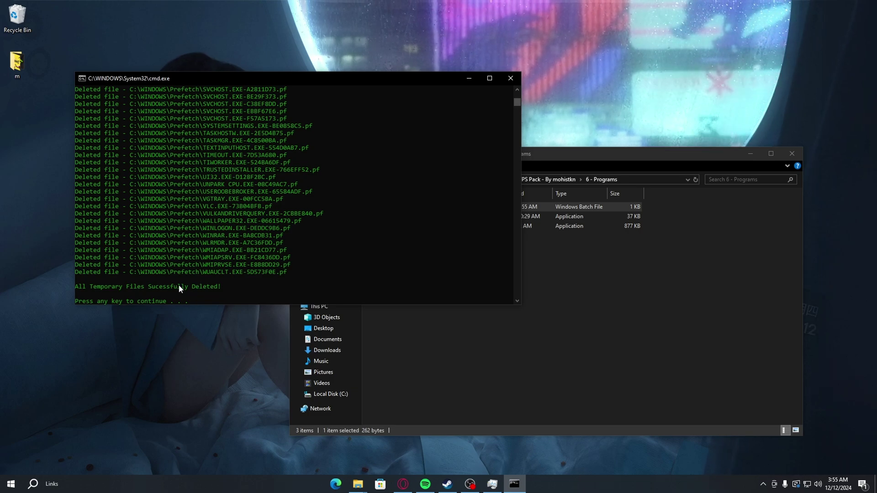
key(Return)
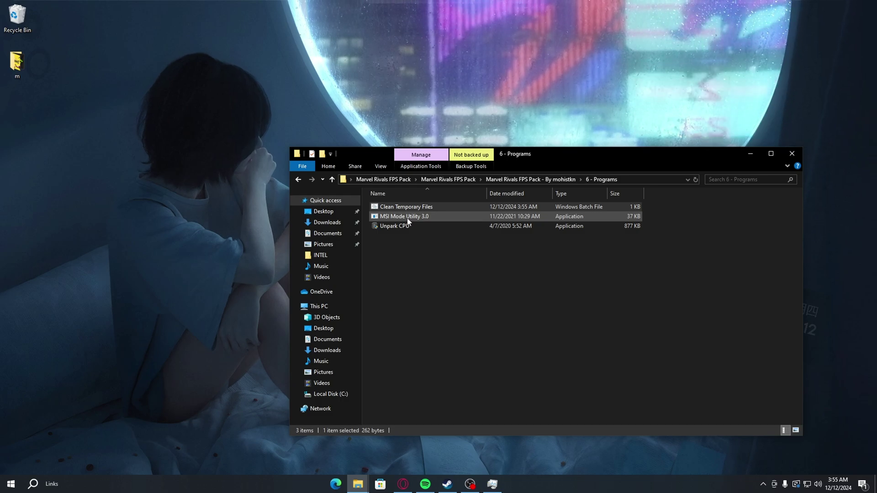
Step: Launch MSI Mode Utility 3.0 and select the NVIDIA GeForce RTX 3060 entry
right_click(409, 218)
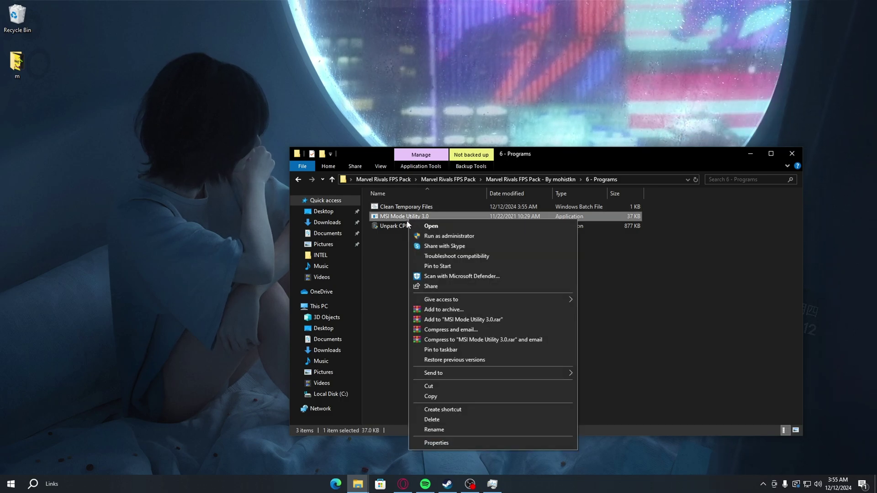
click(388, 253)
right_click(388, 217)
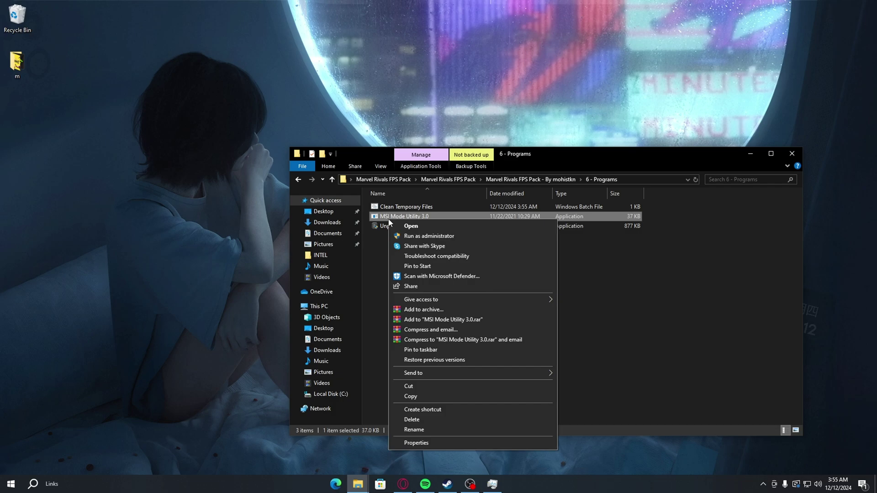
click(382, 245)
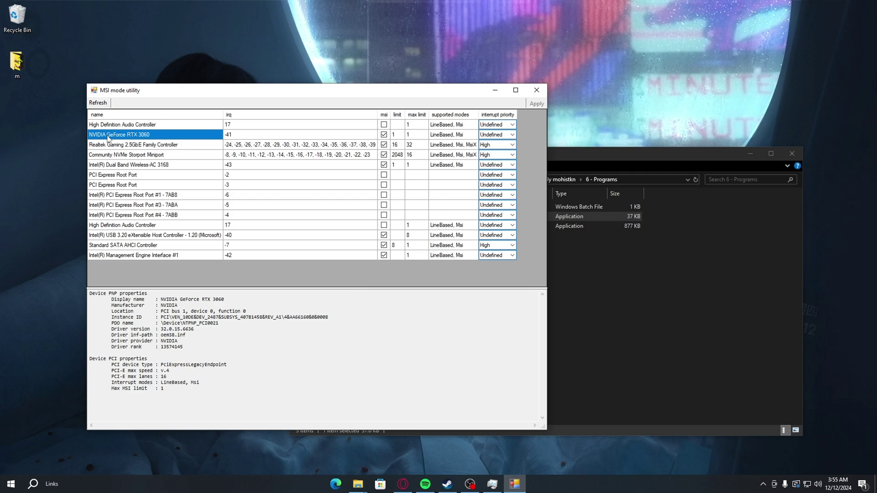
Step: Apply the MSI mode settings with MSI enabled for the NVIDIA GeForce RTX 3060, and close the utility
click(448, 136)
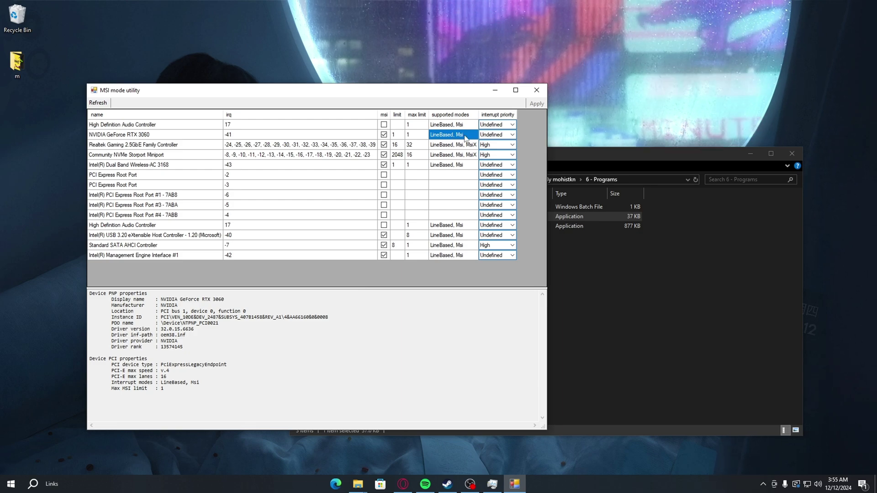
click(384, 124)
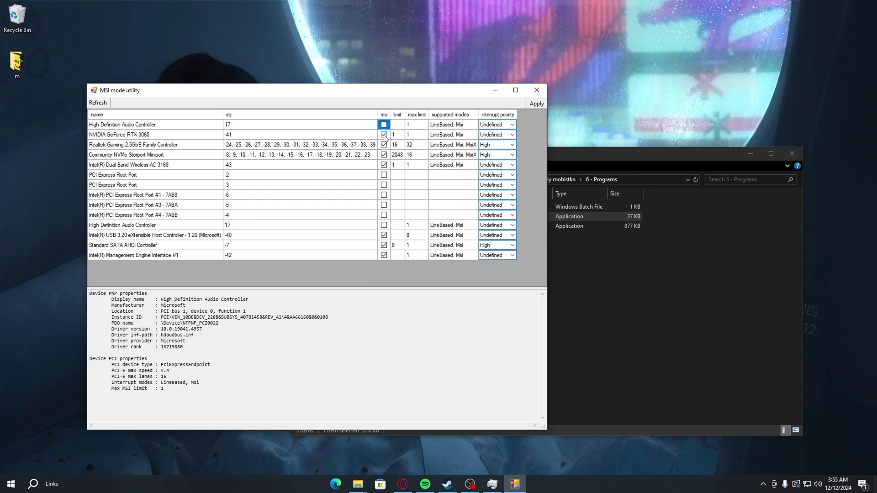
click(533, 105)
click(537, 91)
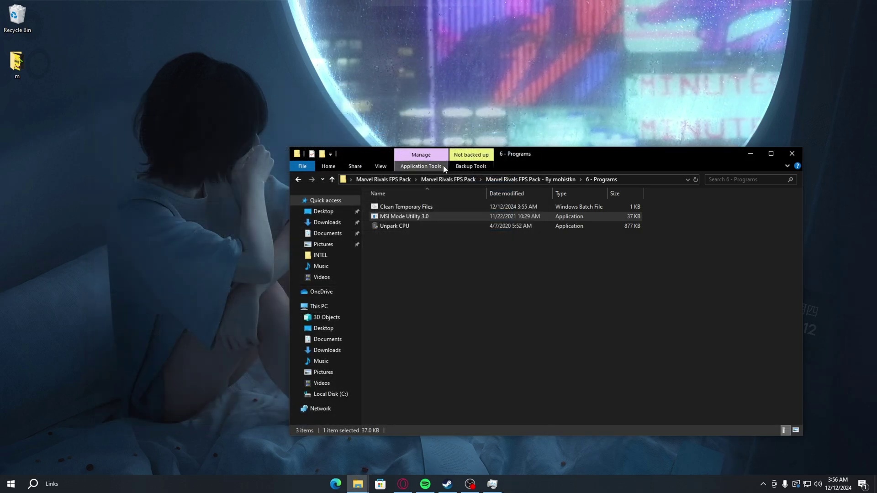
Step: Launch Unpark CPU, choose the Ultimate Performance system power plan, and set the core parking index to 100%
right_click(387, 230)
click(406, 245)
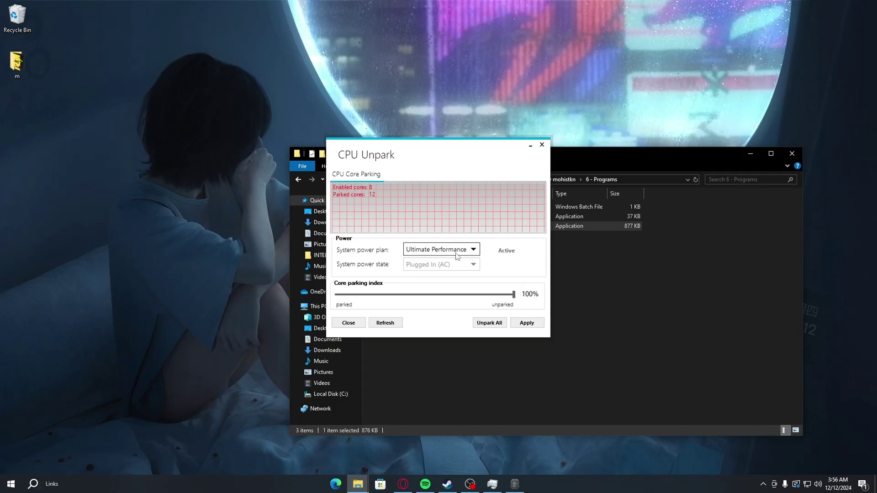
click(458, 250)
click(438, 262)
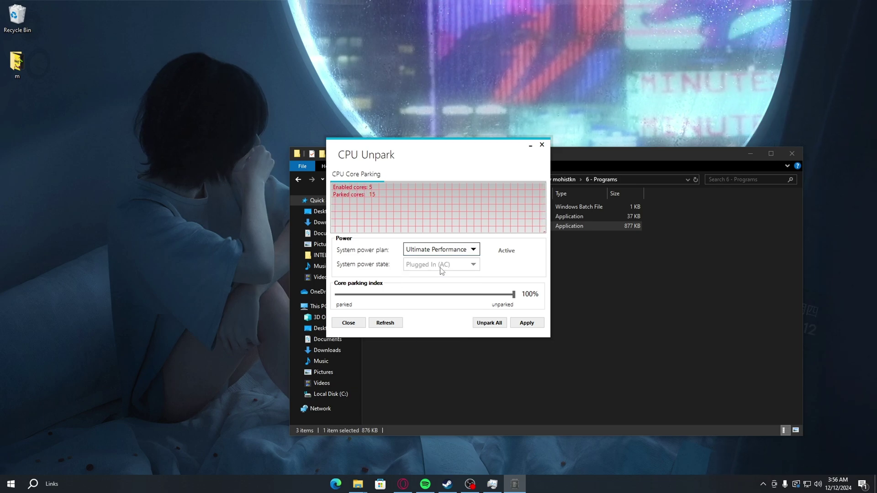
drag(514, 294, 439, 297)
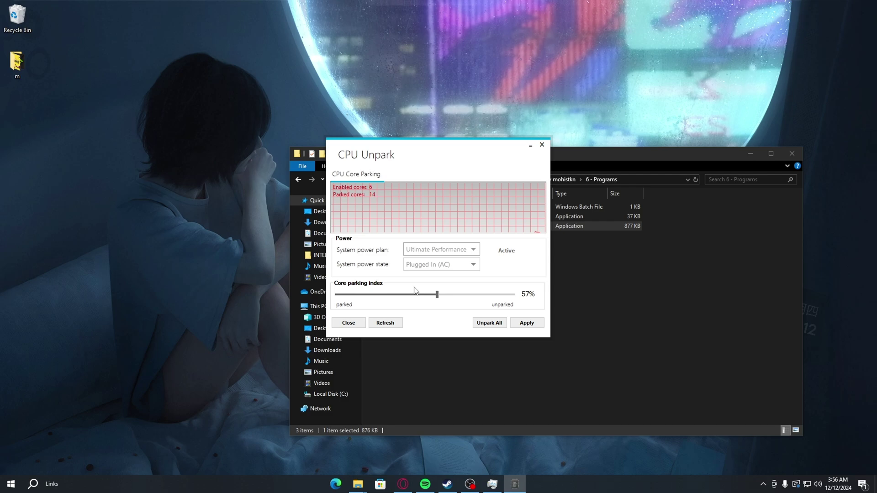
drag(437, 295, 517, 296)
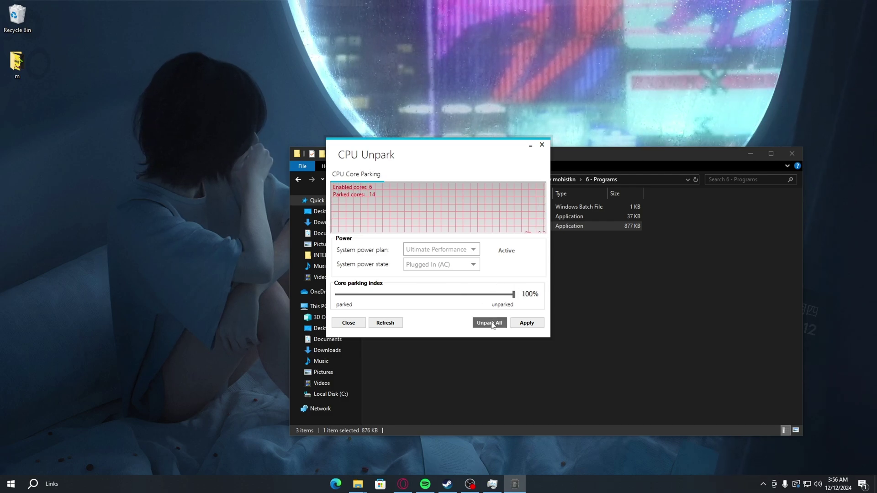
Step: Unpark all CPU cores, apply the setting, refresh the core status, and close CPU Unpark
click(492, 323)
click(499, 263)
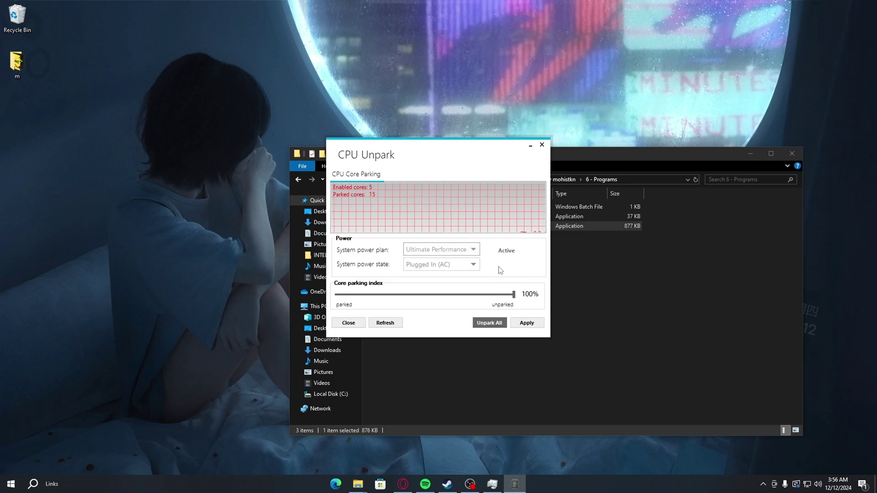
click(525, 322)
click(499, 261)
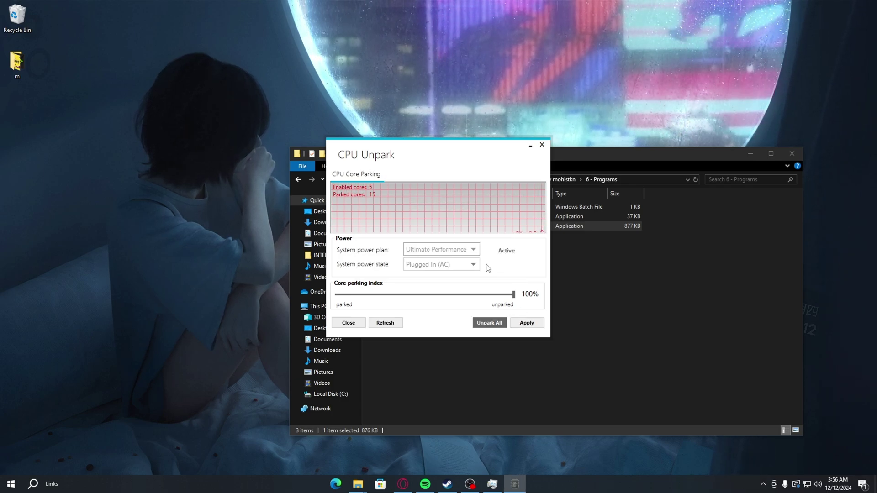
click(386, 323)
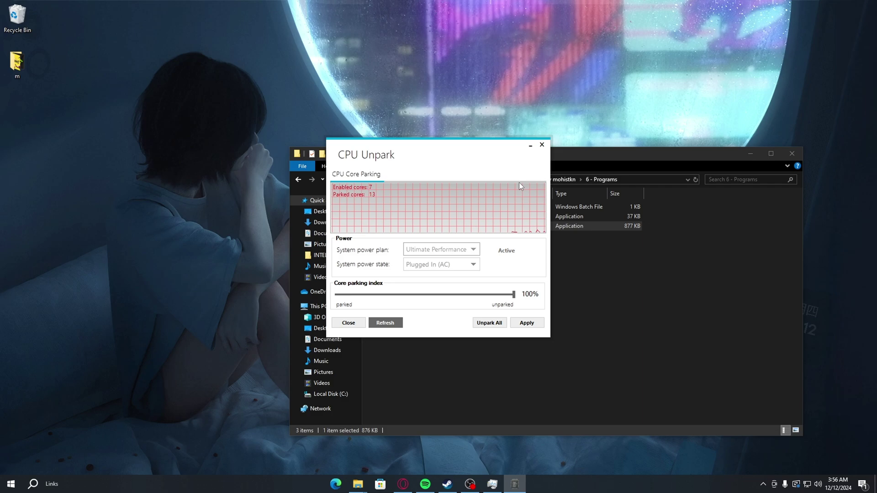
click(542, 145)
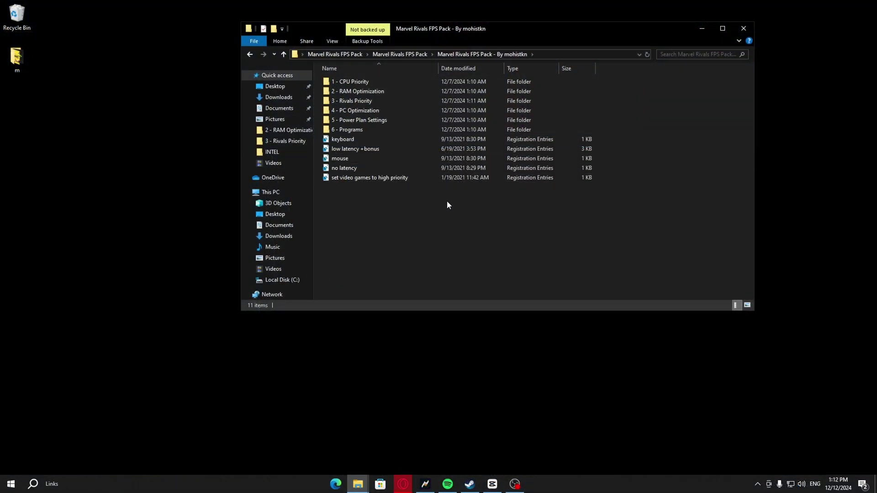
Step: Select the keyboard registry file in the main pack folder
drag(377, 214, 355, 186)
right_click(370, 145)
right_click(358, 140)
click(350, 141)
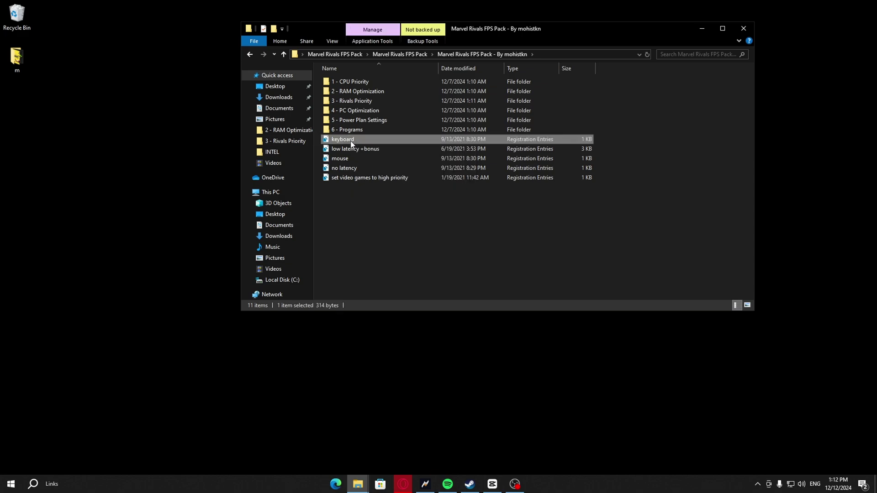
right_click(350, 140)
click(336, 208)
drag(355, 202, 329, 147)
click(363, 206)
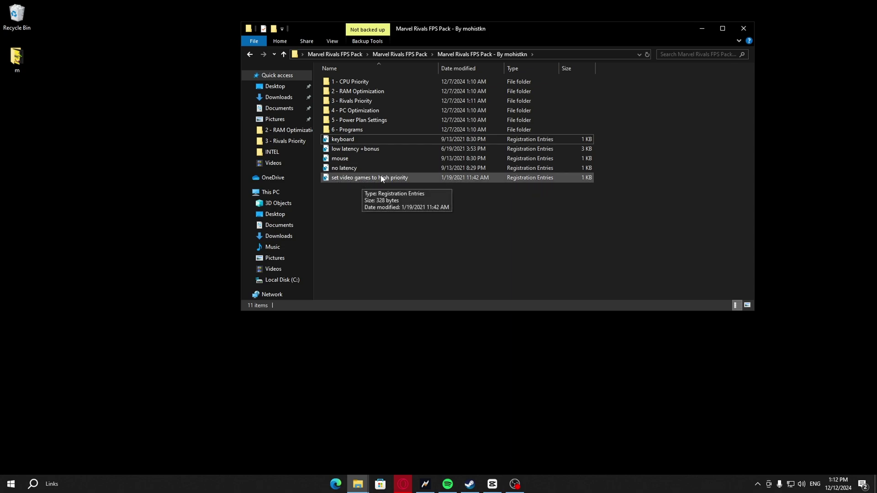
click(360, 179)
shift+click(333, 140)
click(338, 141)
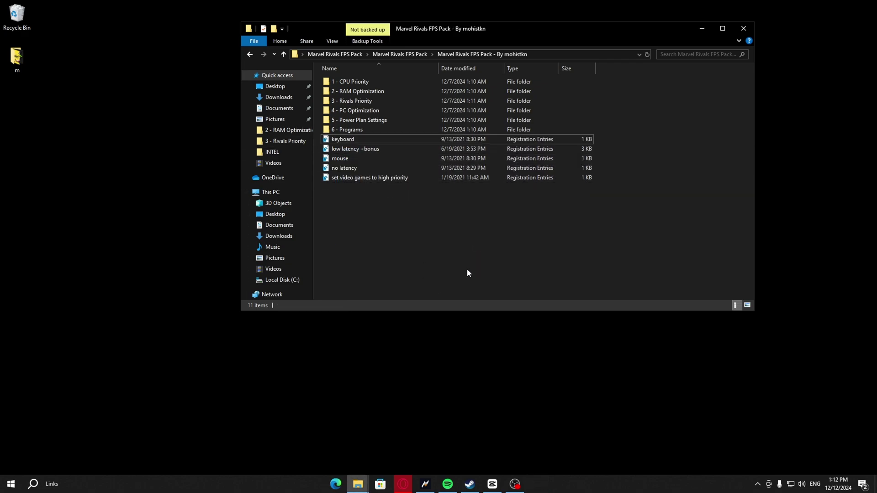
click(515, 484)
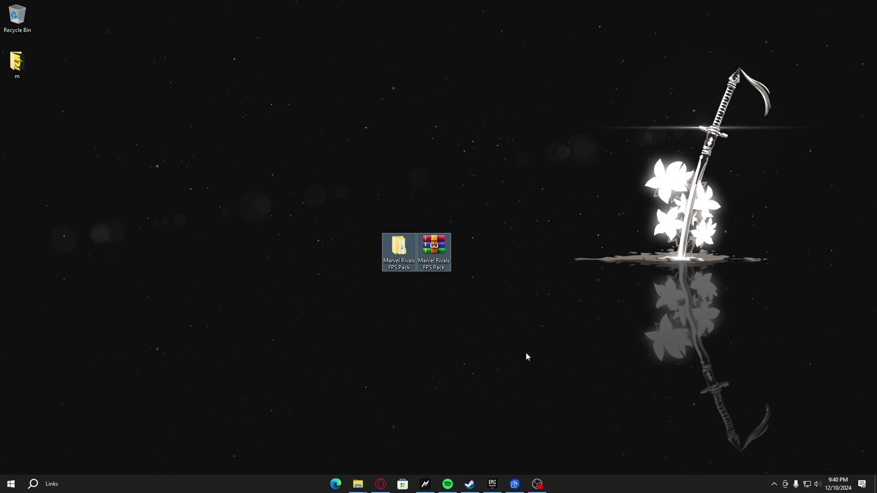
click(517, 378)
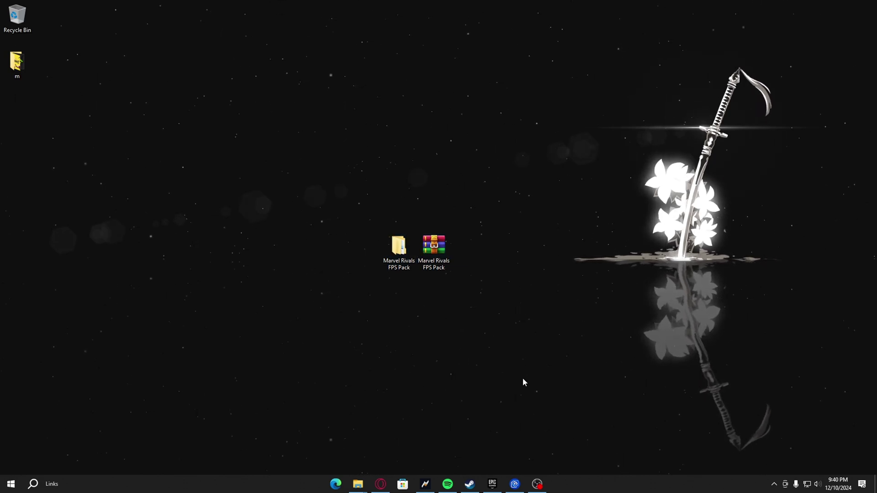
Step: Search Windows Settings for game mode, and check the Game Mode and Game Bar settings
click(11, 485)
mouse_move(15, 443)
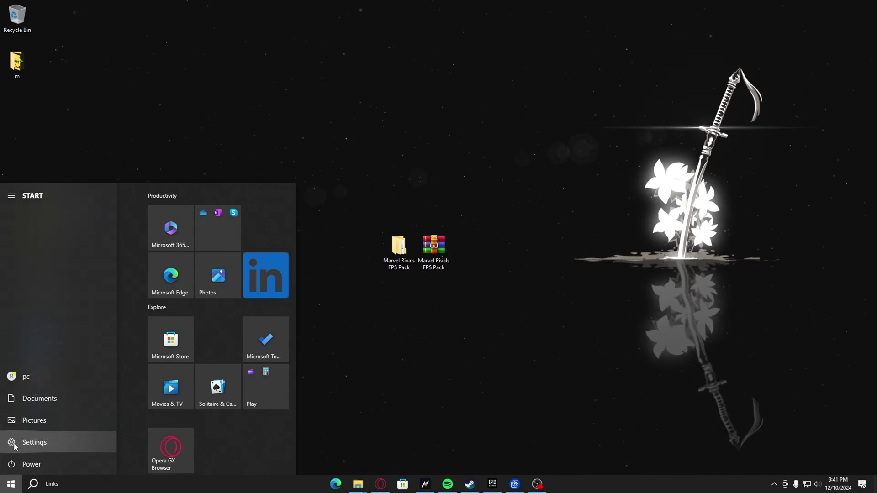
click(15, 444)
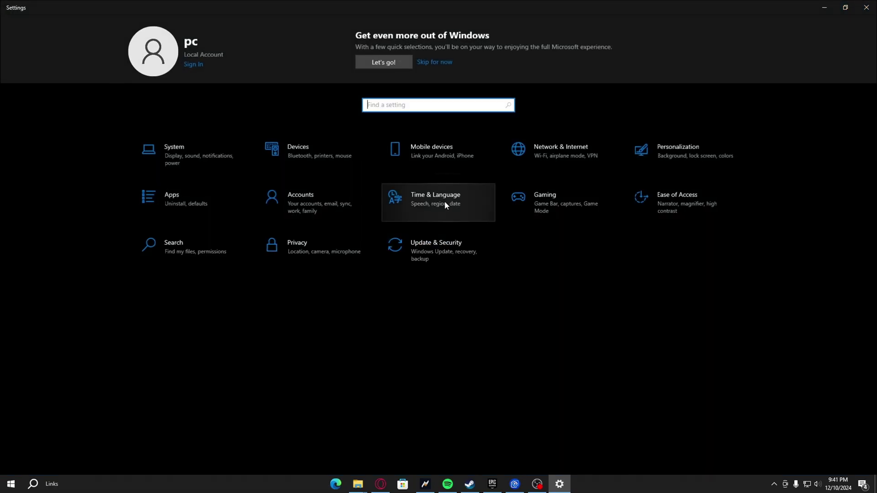
click(354, 104)
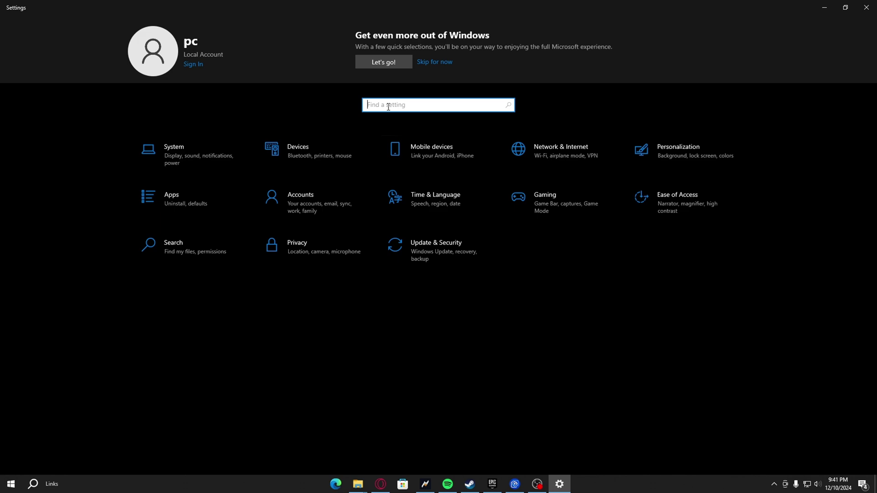
text(ame m)
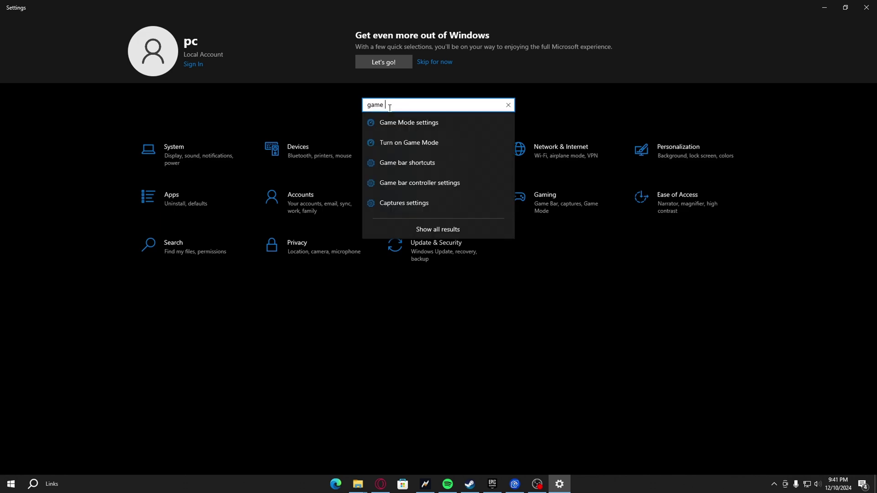
click(430, 125)
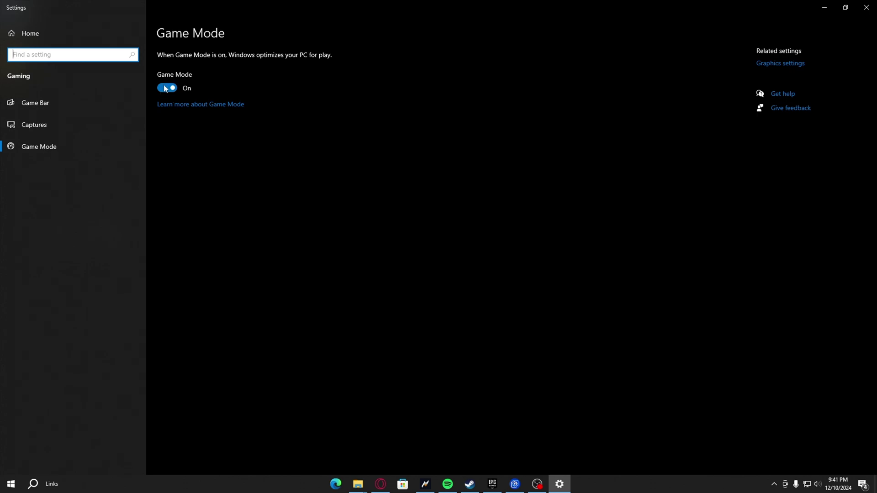
click(33, 104)
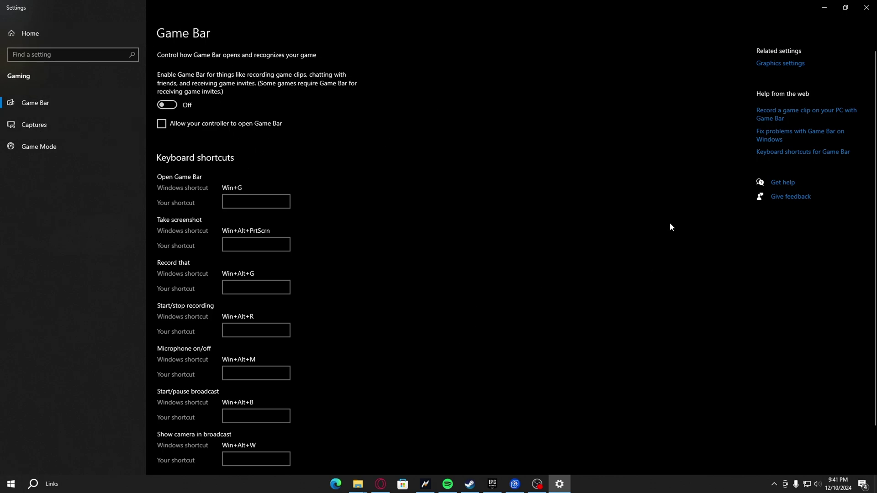
Step: Add the Marvel-Win64-Shipping application from the game's Win64 folder to the graphics performance preference list in Graphics settings
click(778, 64)
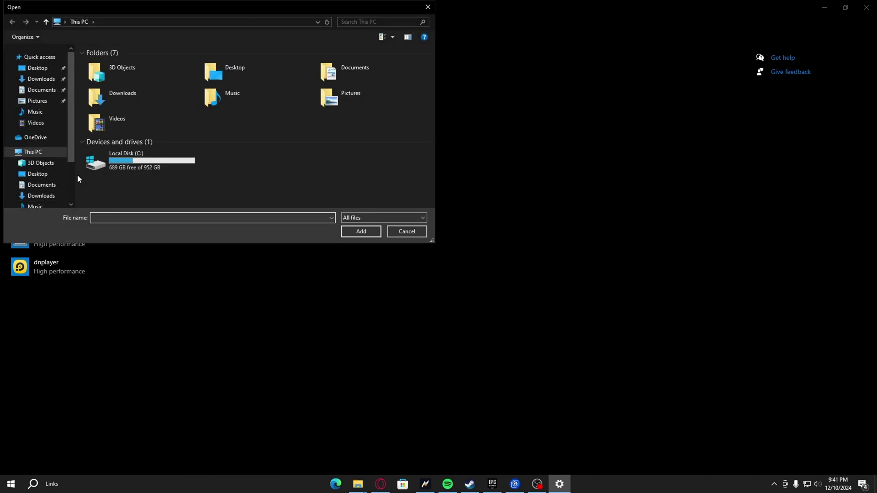
scroll(43, 137, down, 2)
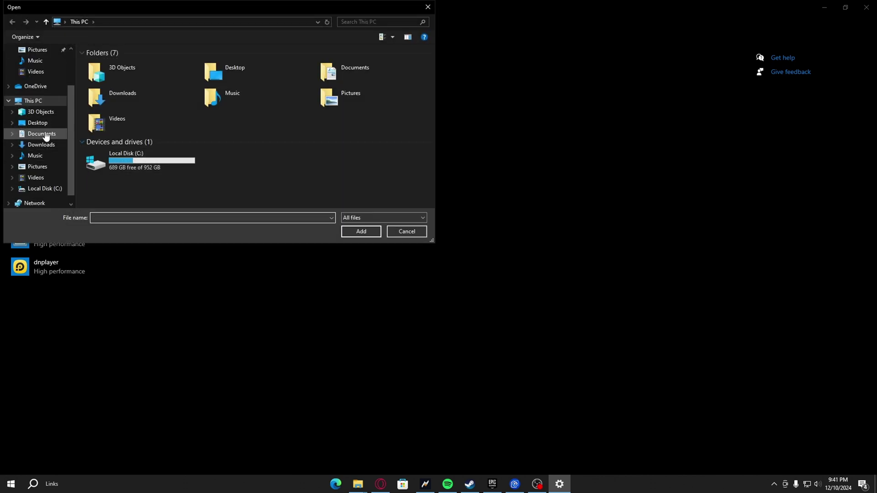
double_click(146, 161)
click(115, 104)
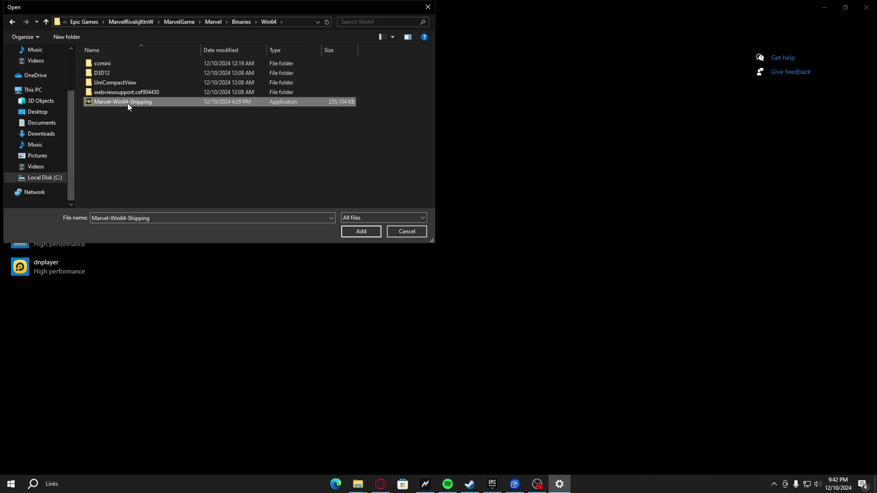
click(367, 234)
Step: Set the graphics preference for Marvel Rivals to High performance, save it, and close Settings
click(64, 278)
click(139, 300)
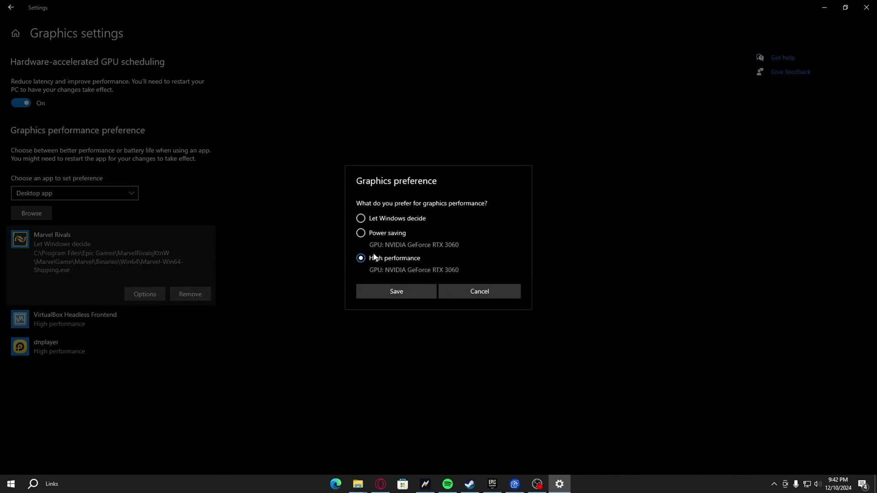
click(427, 289)
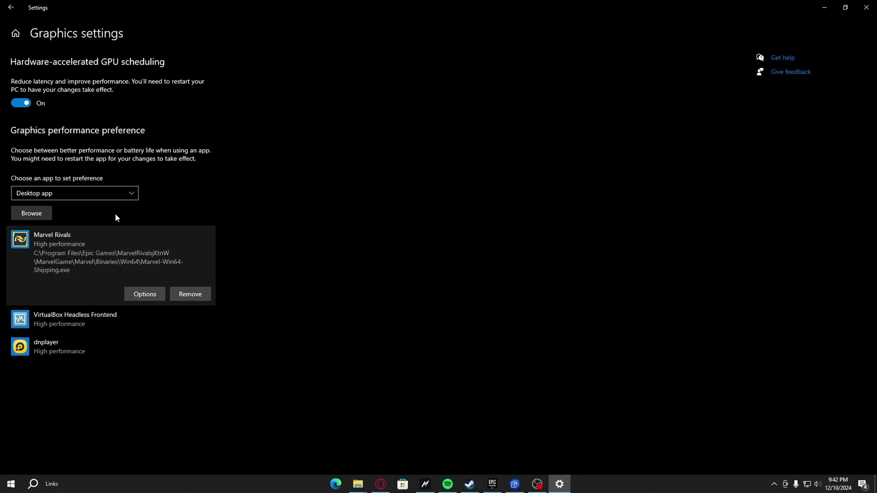
click(6, 12)
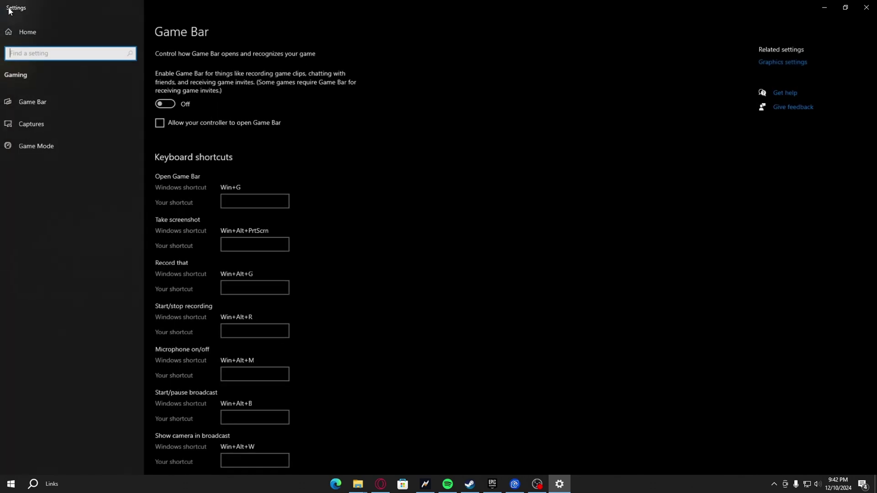
click(866, 7)
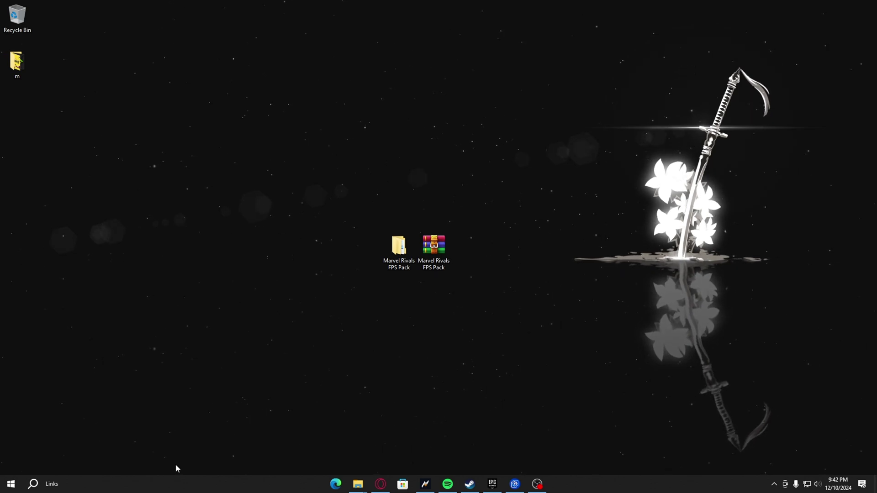
right_click(12, 485)
click(61, 468)
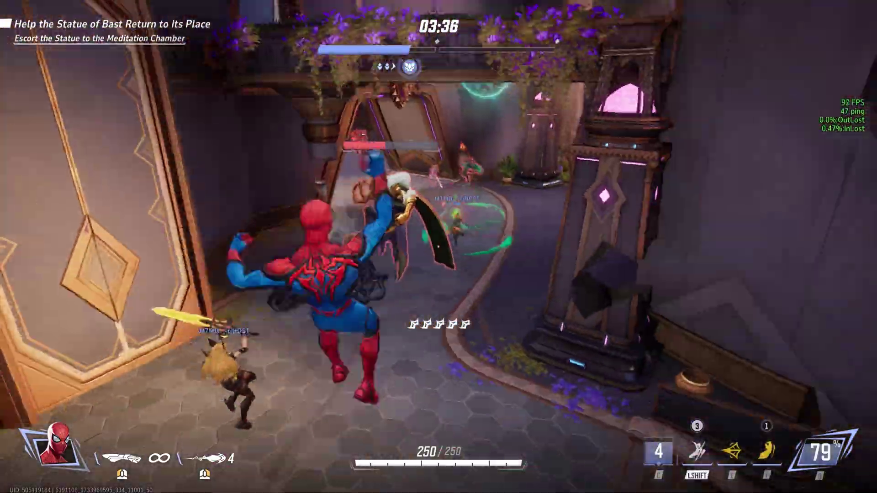
key(e)
key(f)
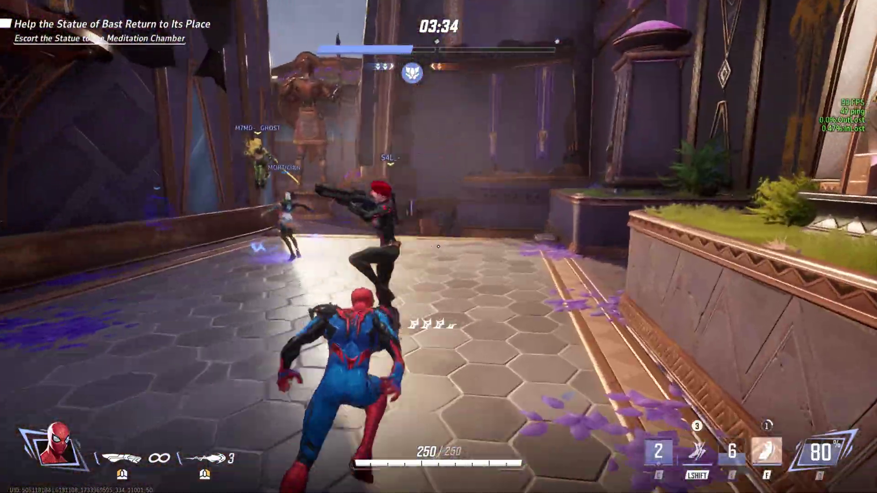
key(space)
key(space)
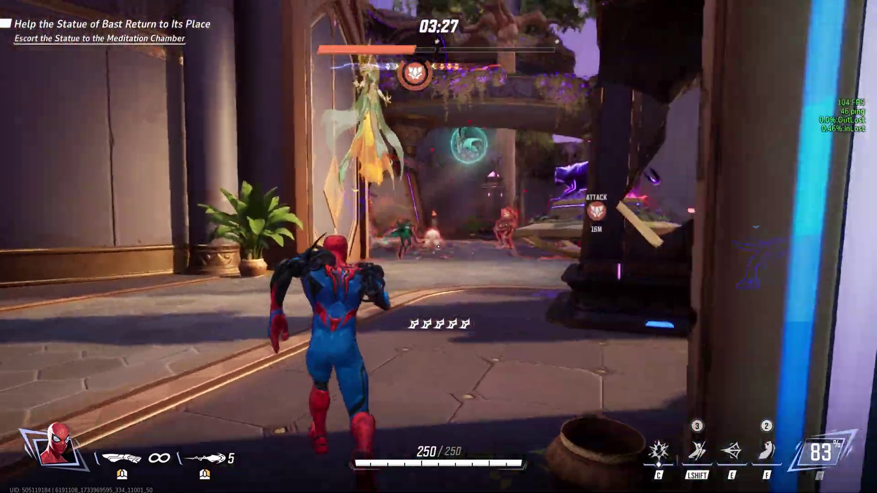
right_click(438, 247)
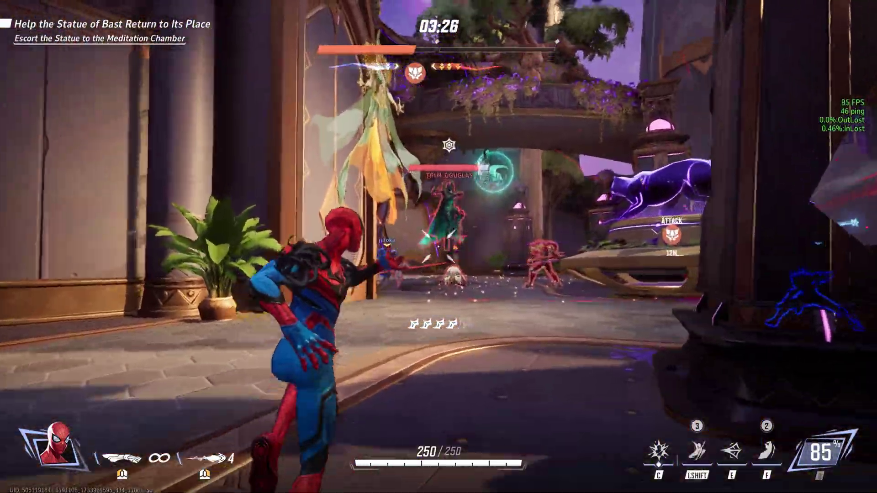
key(e)
key(f)
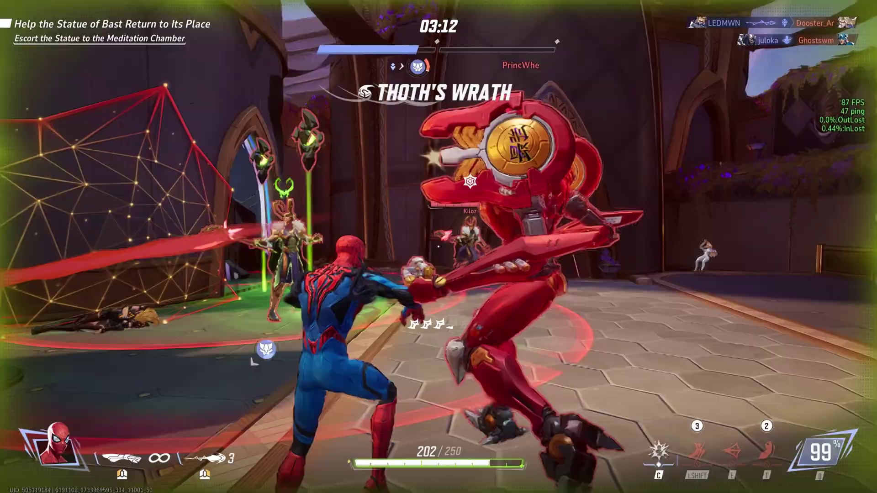
key(f)
key(c)
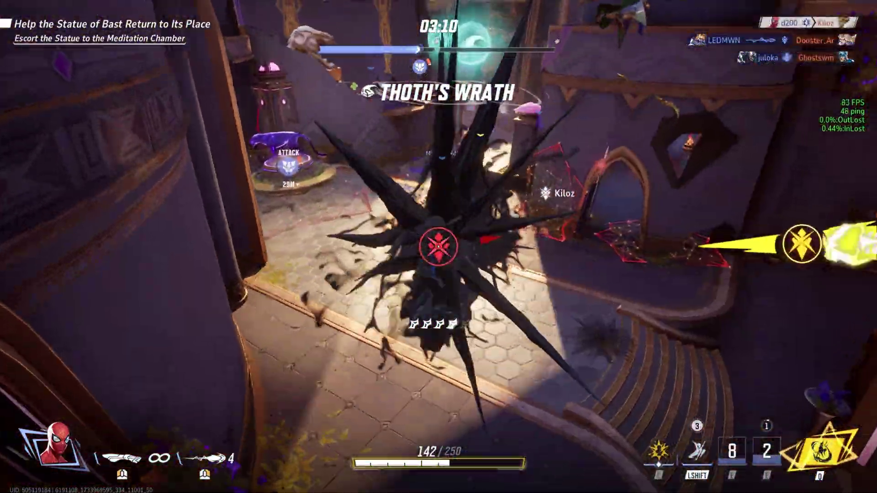
key(q)
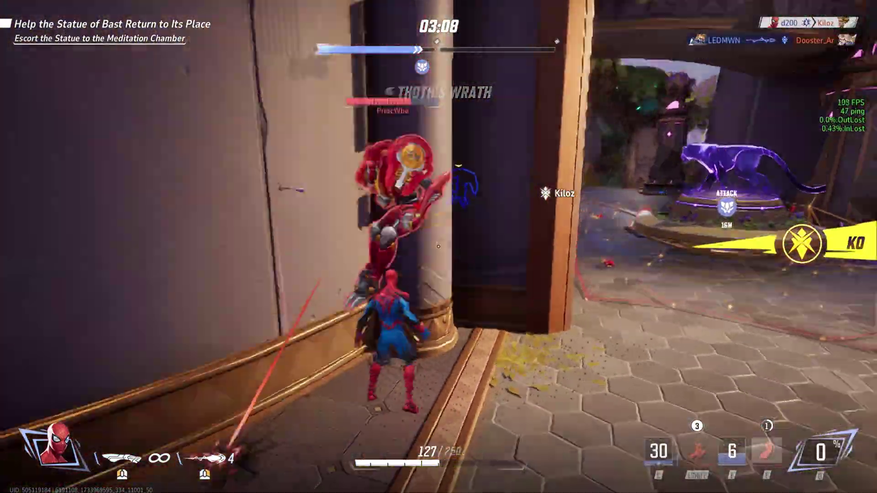
key(space)
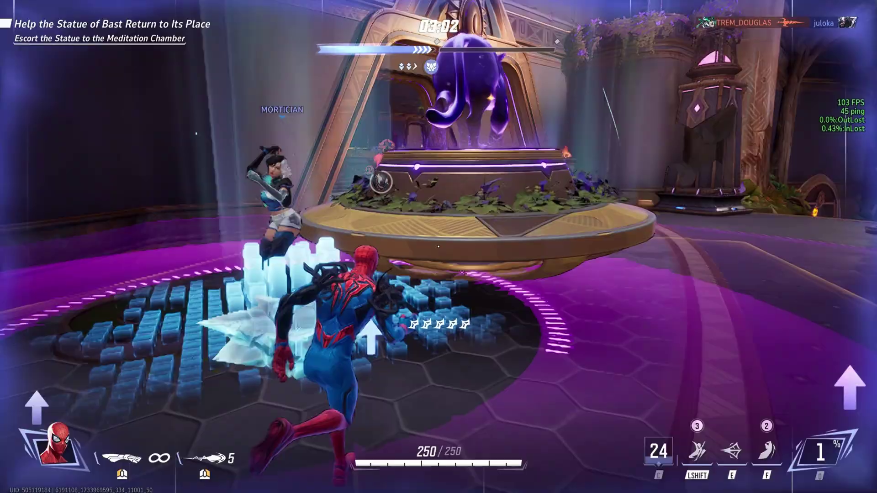
key(space)
key(space)
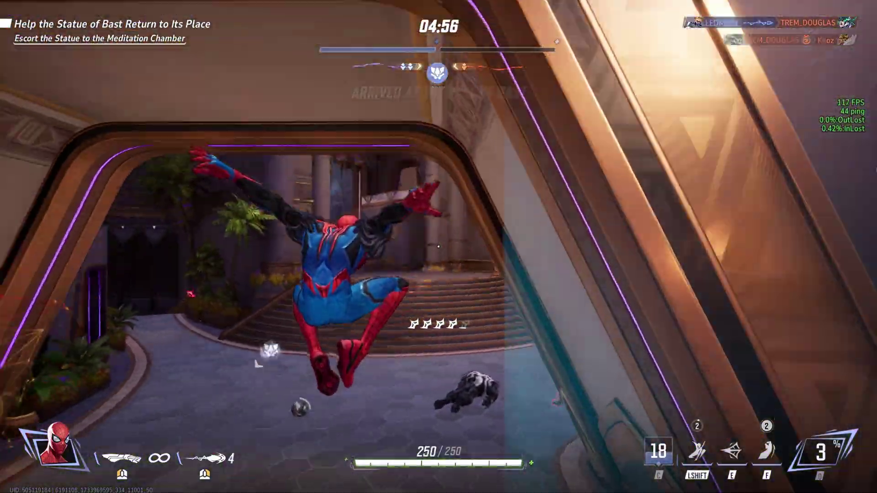
key(shift)
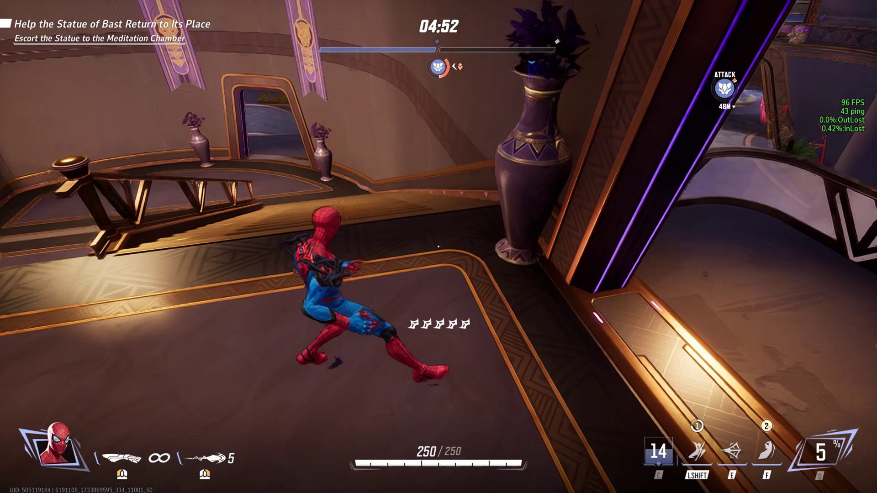
key(d)
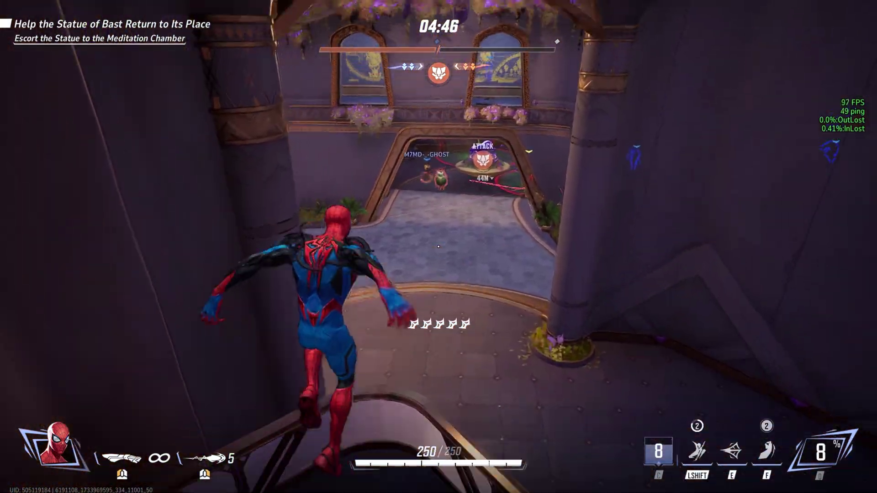
right_click(438, 247)
right_click(438, 246)
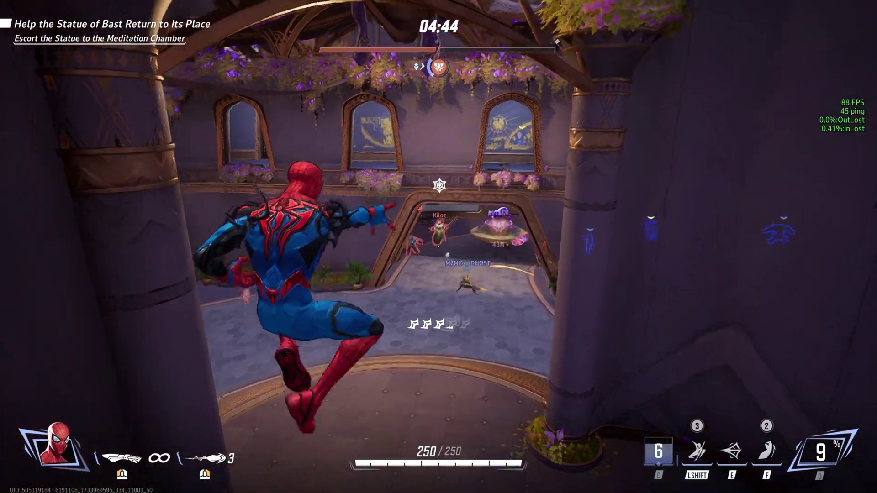
right_click(439, 247)
key(space)
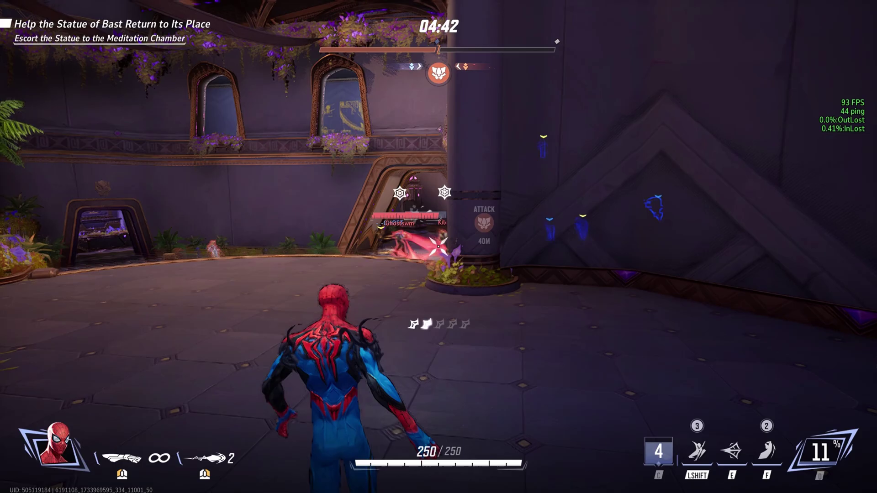
key(space)
right_click(439, 247)
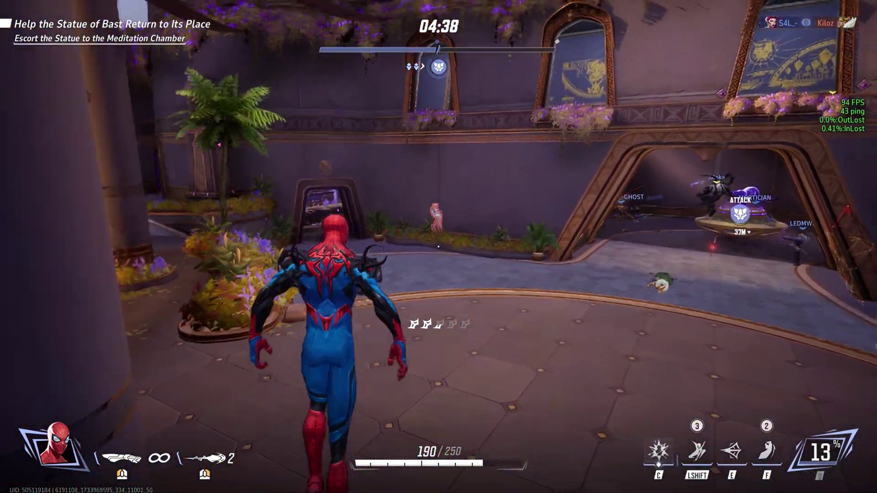
key(space)
right_click(439, 247)
right_click(439, 247)
key(e)
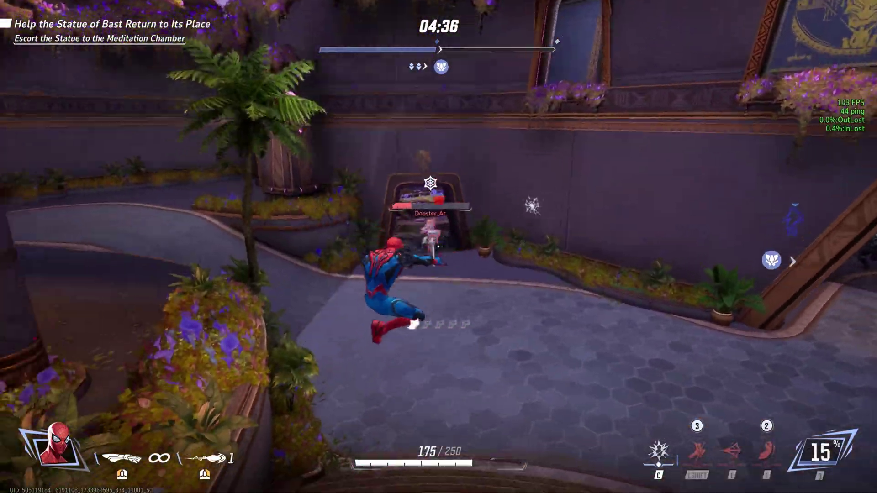